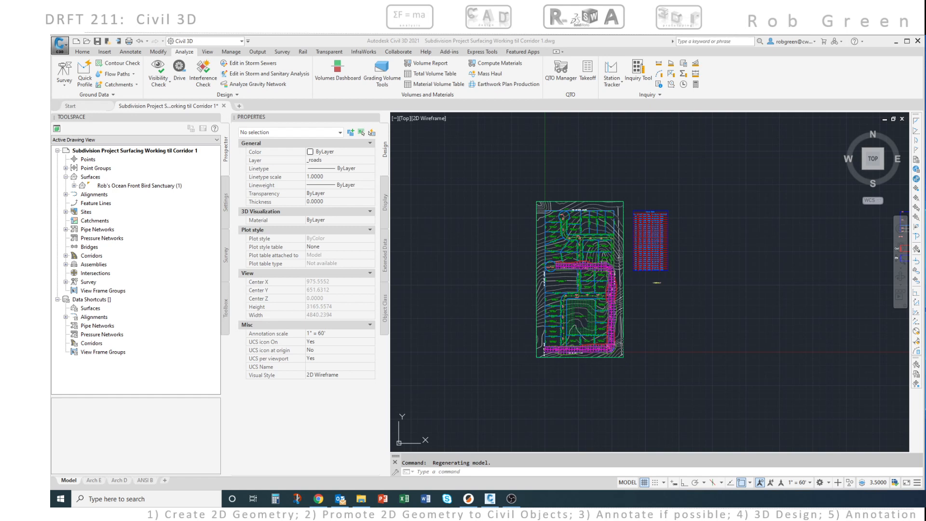
# - Examine the Eagle Ave road corridor along the subdivision's edge, including its daylight lines against the contours
pyautogui.scroll(5, 581, 308)
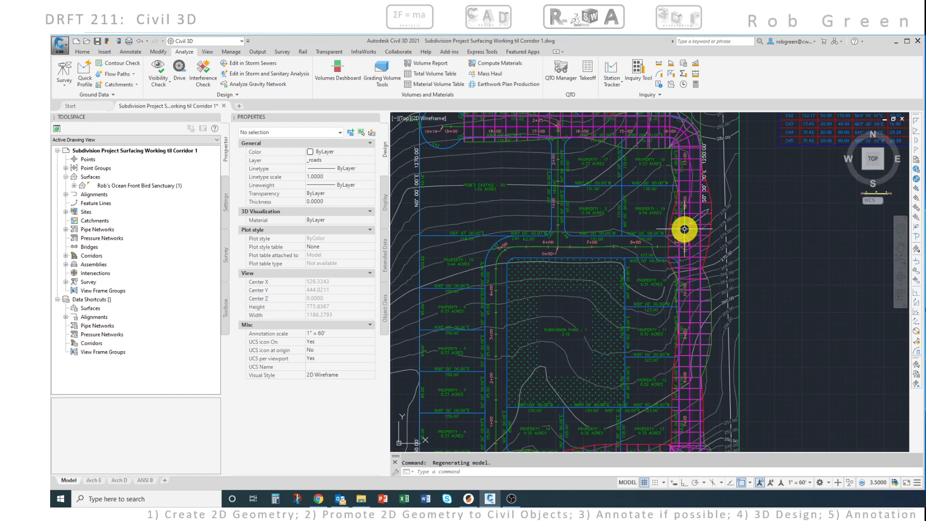
pyautogui.moveTo(683, 229)
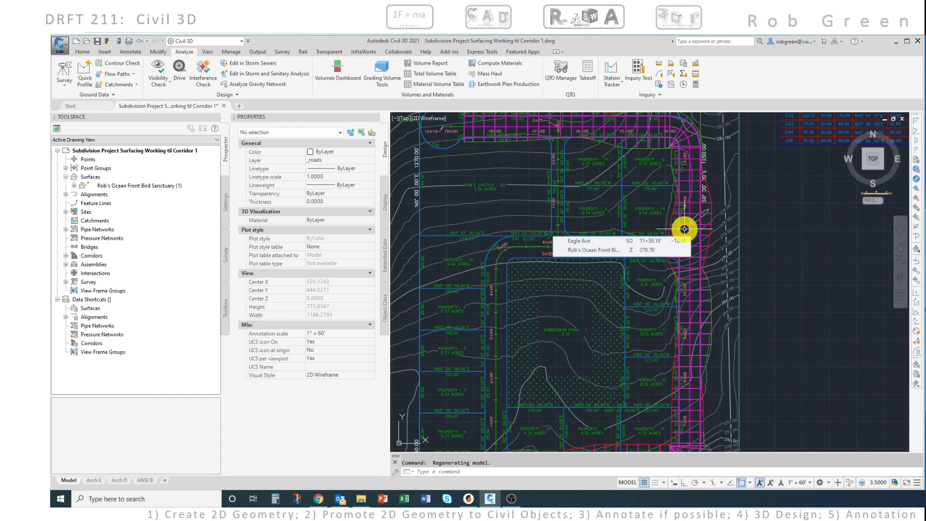
pyautogui.scroll(-2, 684, 229)
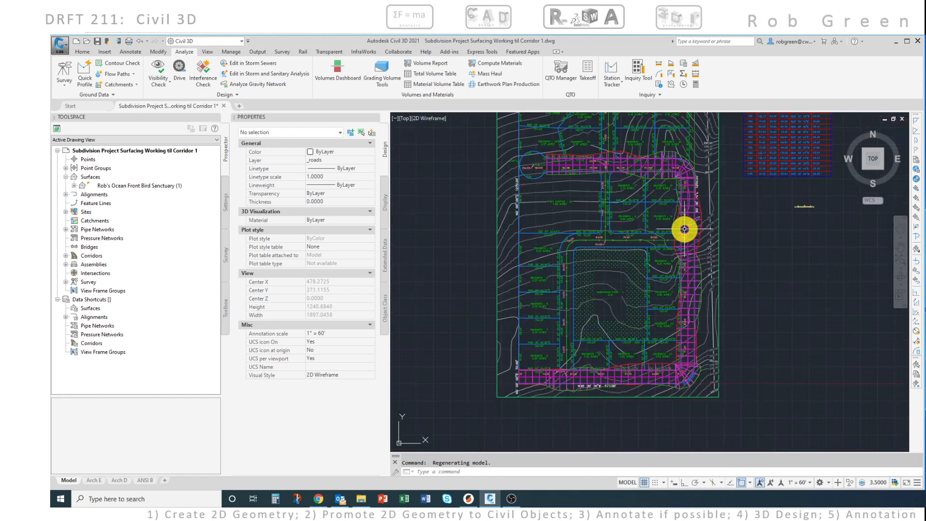
pyautogui.scroll(2, 684, 229)
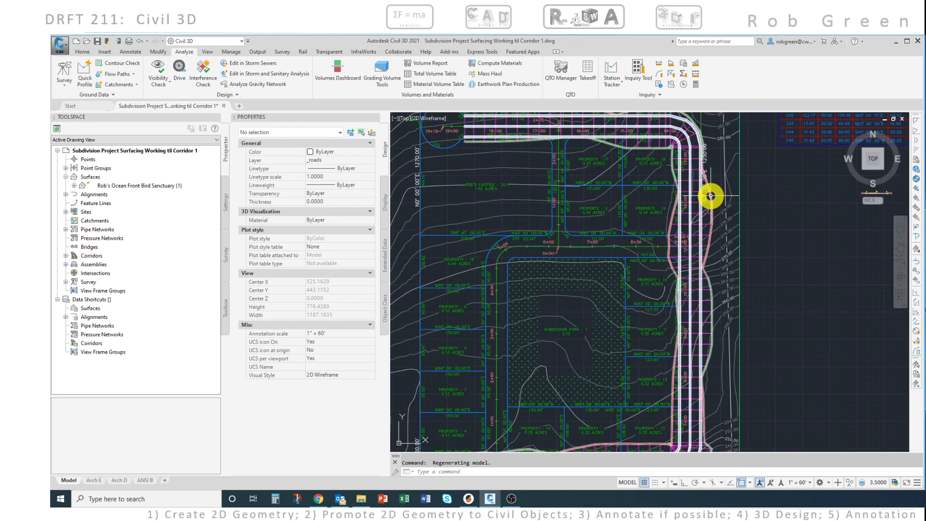
pyautogui.moveTo(709, 197)
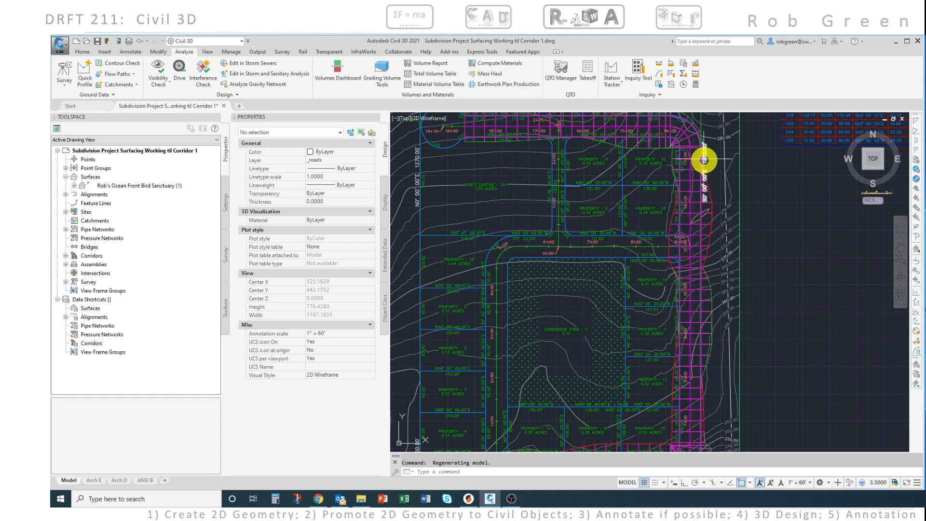
pyautogui.scroll(-2, 708, 264)
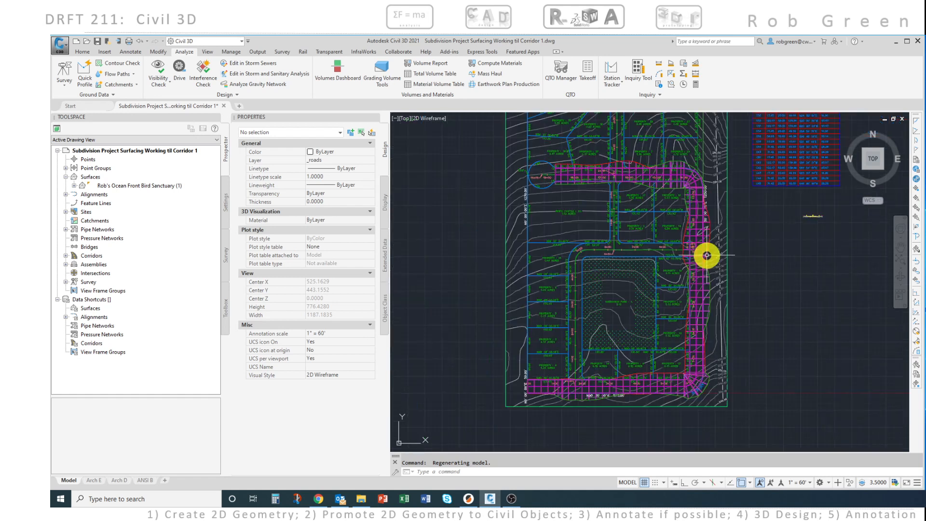
pyautogui.moveTo(702, 242)
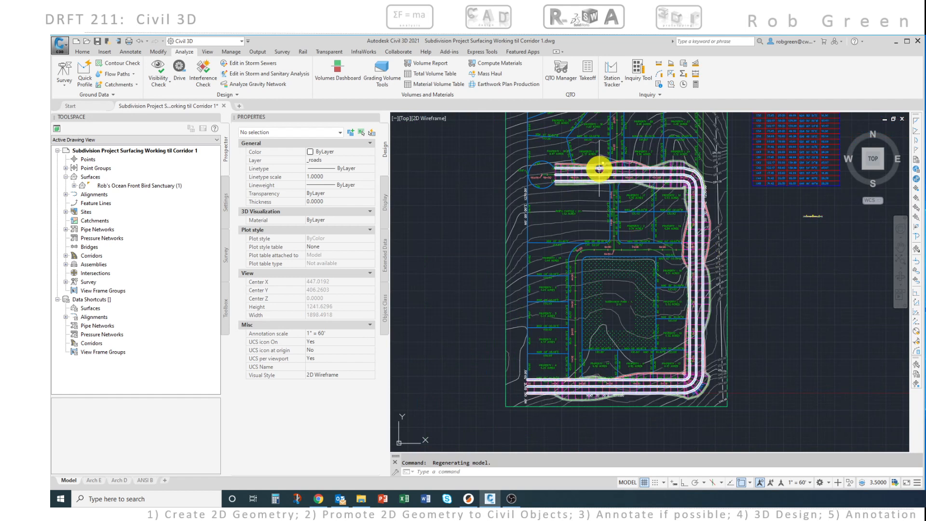
pyautogui.moveTo(762, 276); pyautogui.dragTo(772, 287, button='middle')
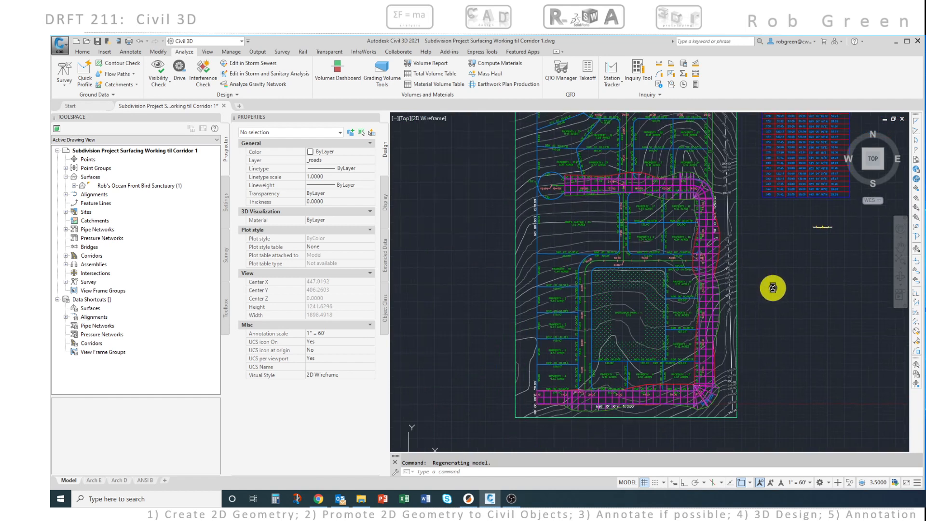
# - Inspect the surface settings in the road corridor's properties and close them without changes
pyautogui.scroll(4, 773, 288)
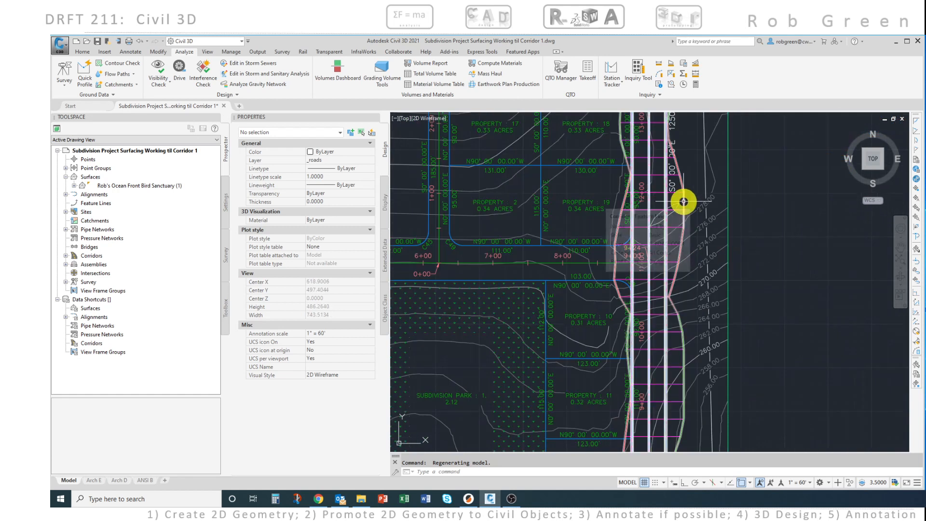
pyautogui.click(684, 203)
pyautogui.rightClick(684, 203)
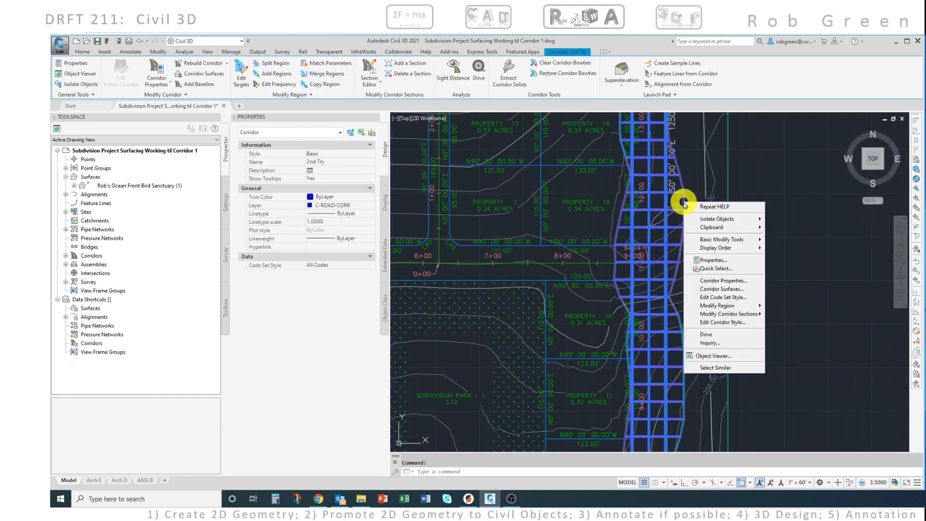
pyautogui.click(717, 282)
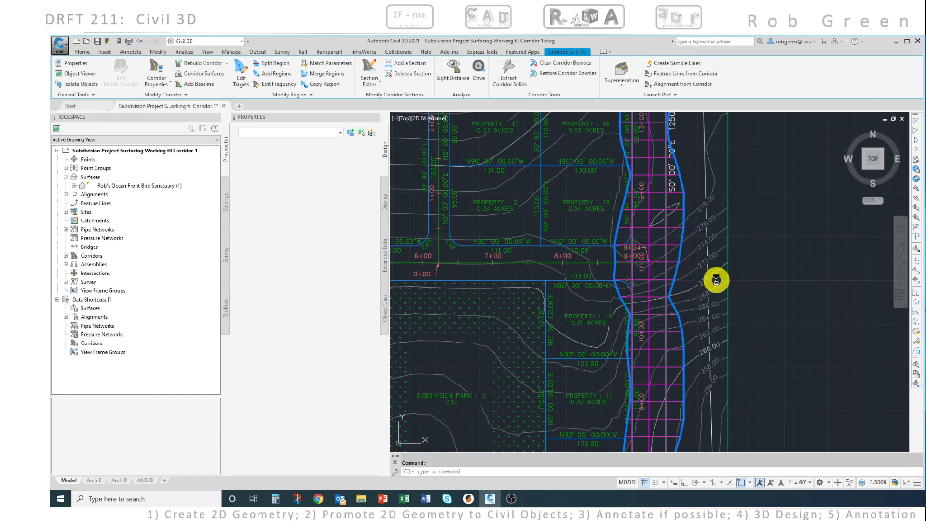
pyautogui.moveTo(718, 92); pyautogui.dragTo(695, 131)
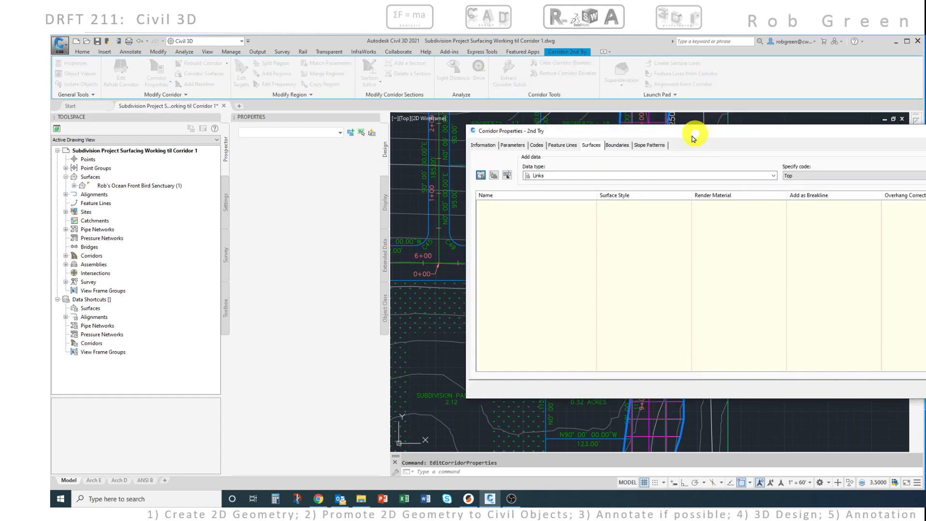
pyautogui.click(591, 146)
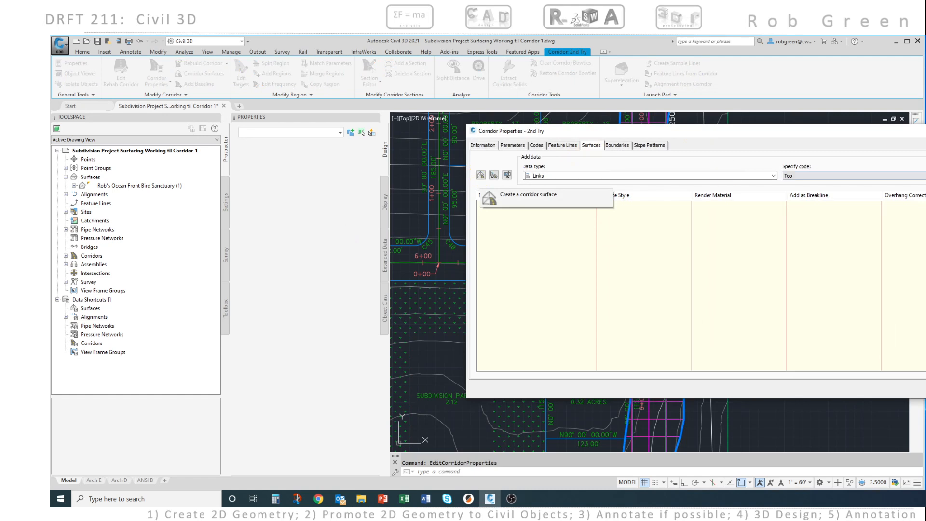
pyautogui.press('Escape')
pyautogui.press('Escape')
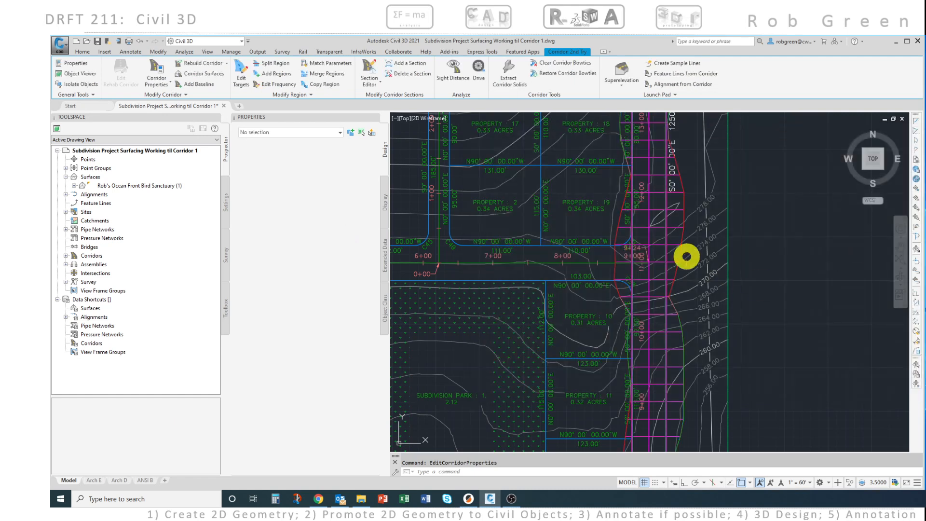
# - View the road corridor's dedicated Corridor Surfaces settings and dismiss them without changes
pyautogui.click(681, 238)
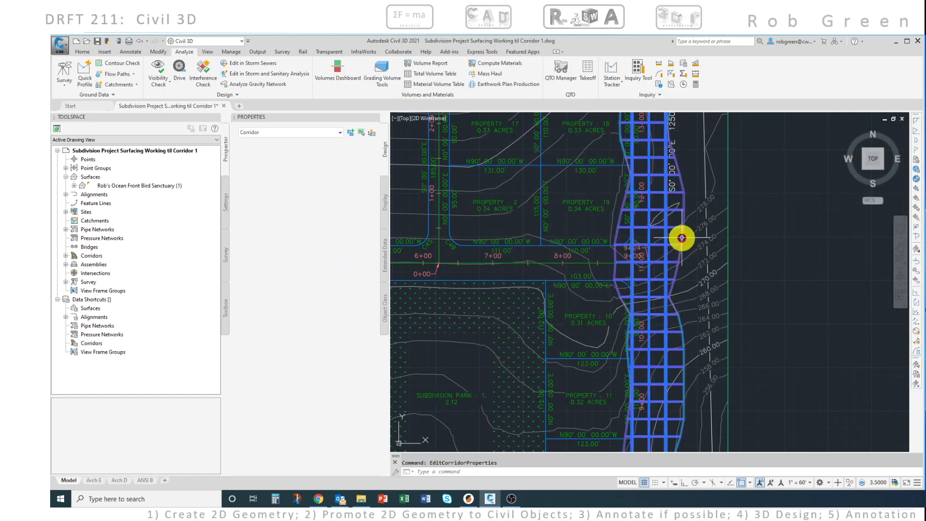
pyautogui.rightClick(681, 238)
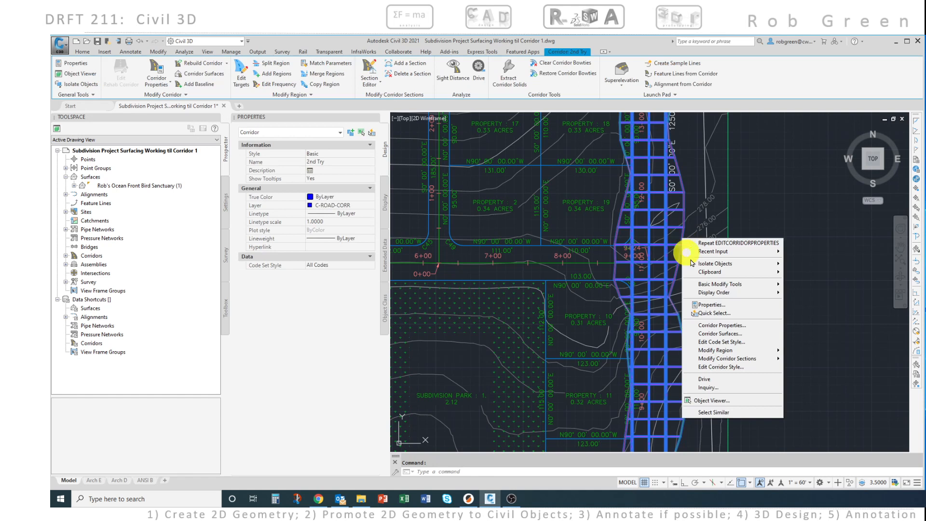
pyautogui.click(727, 335)
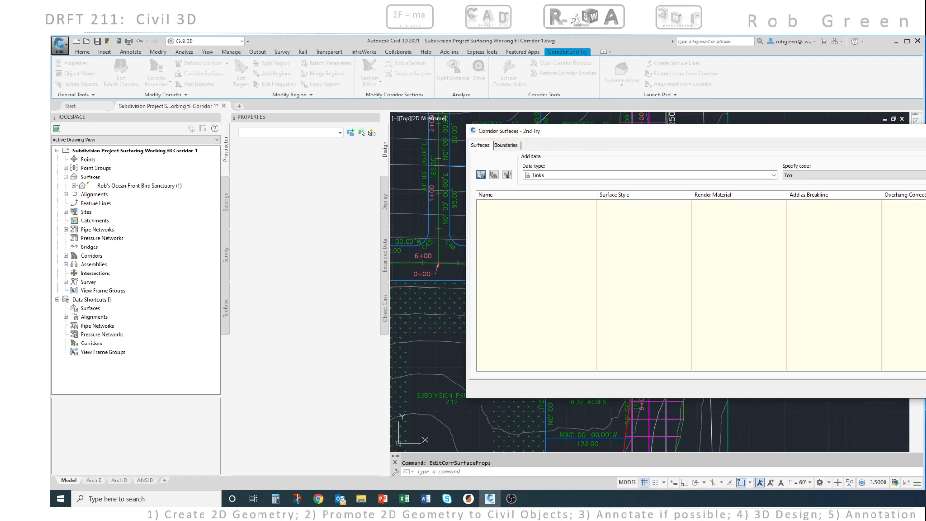
pyautogui.press('Escape')
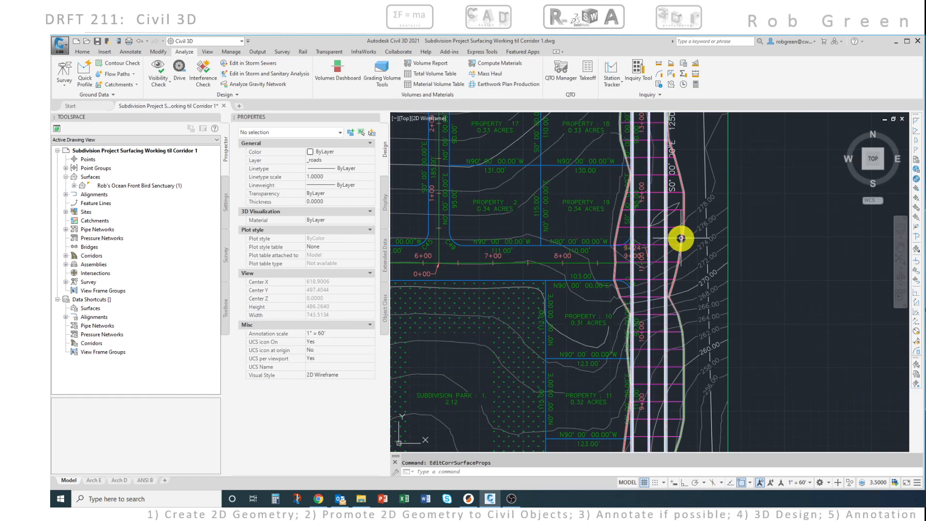
# - Select the road corridor and reopen its Corridor Surfaces settings for editing
pyautogui.click(681, 238)
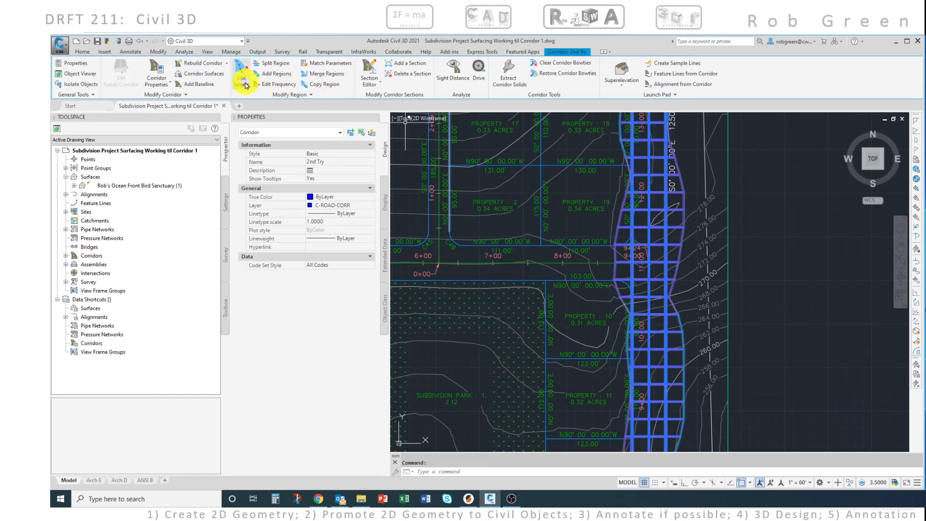
pyautogui.click(158, 88)
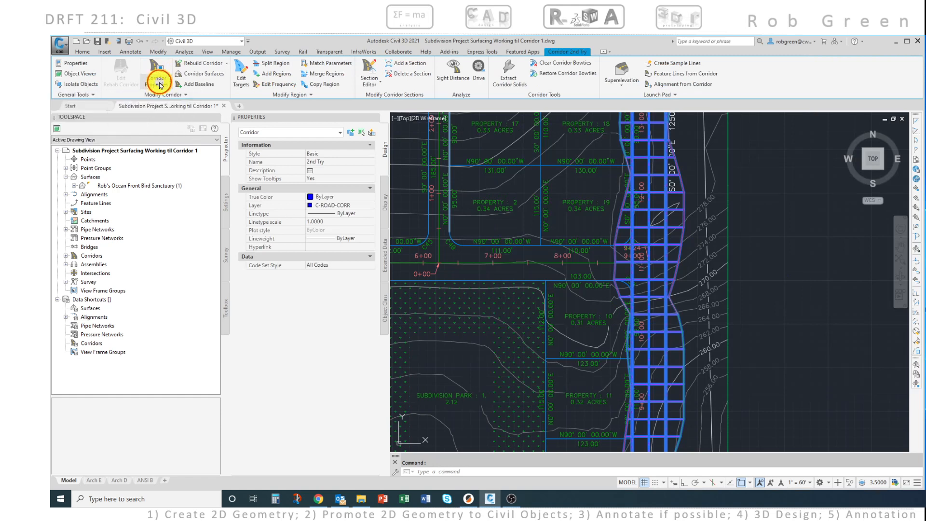
pyautogui.click(159, 89)
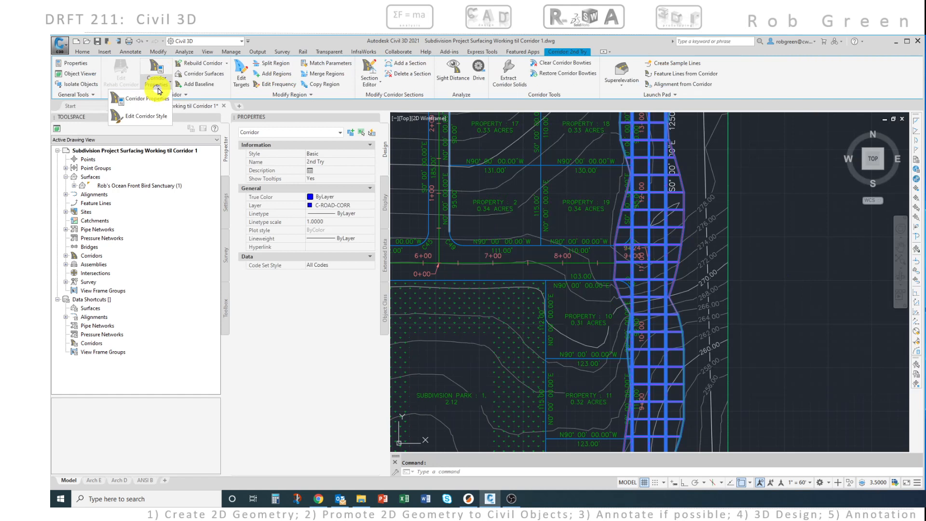
pyautogui.click(188, 77)
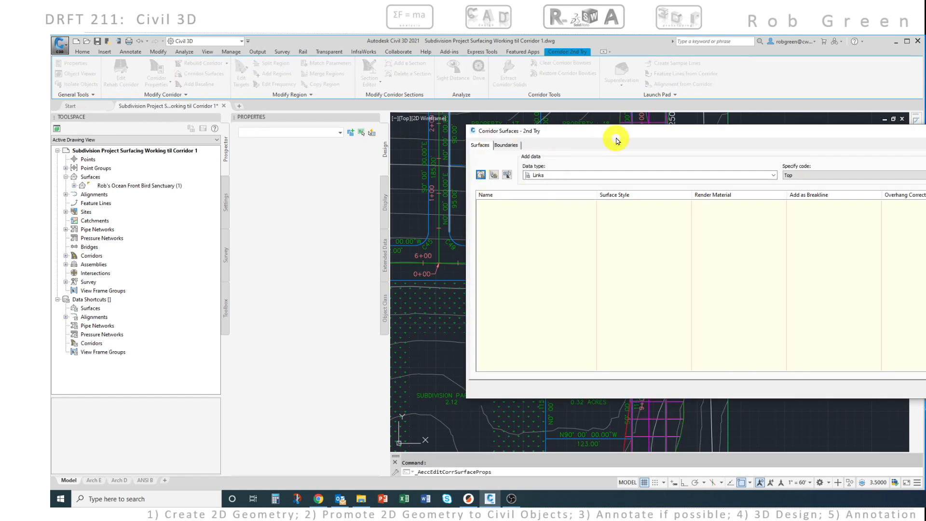
pyautogui.moveTo(619, 137); pyautogui.dragTo(658, 133)
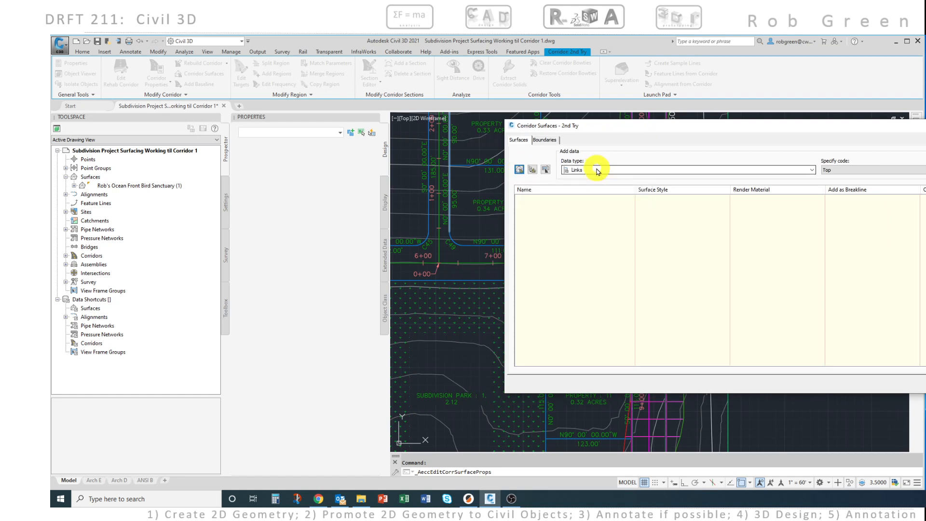
# - Create a new corridor surface with the data type set to Links and the code set to Top
pyautogui.click(812, 169)
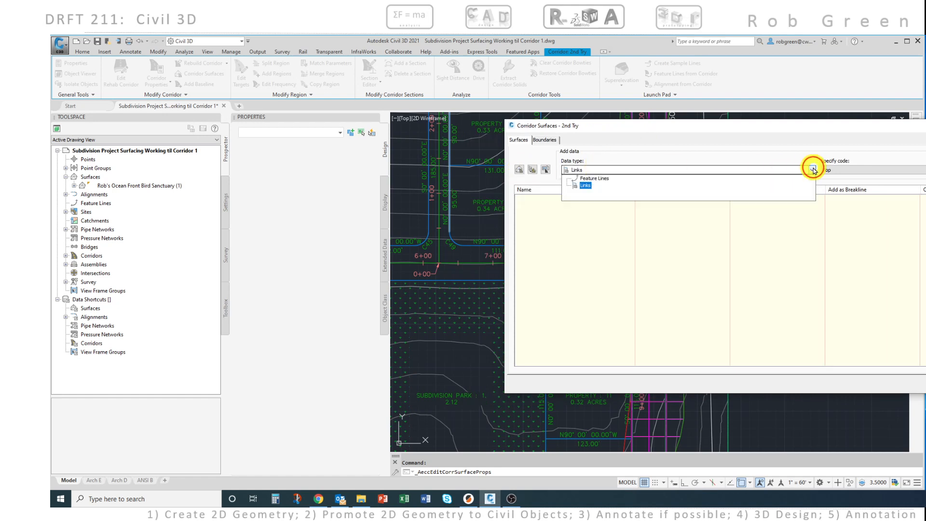
pyautogui.click(598, 179)
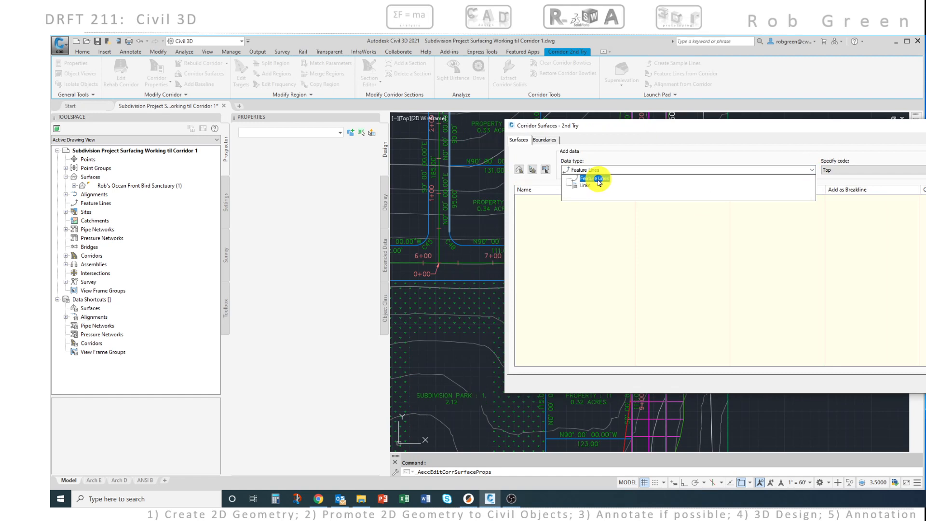
pyautogui.click(585, 185)
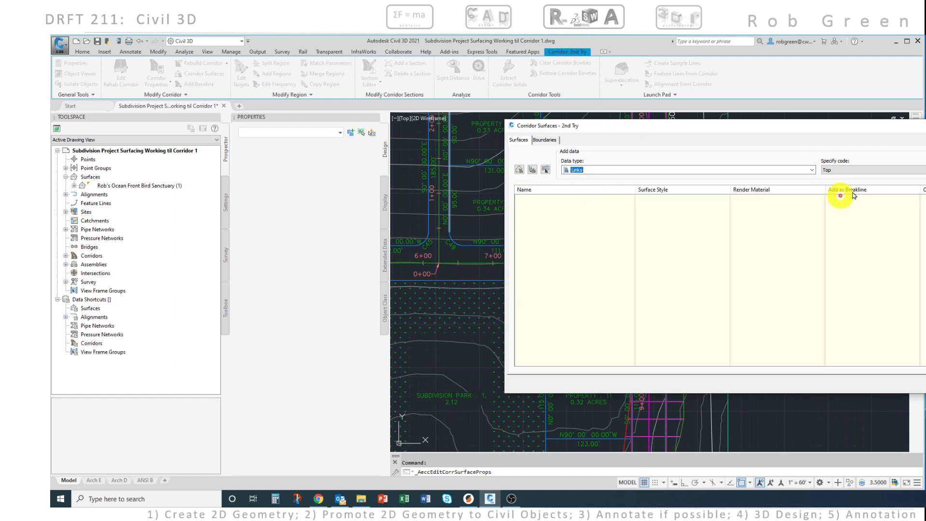
pyautogui.click(873, 170)
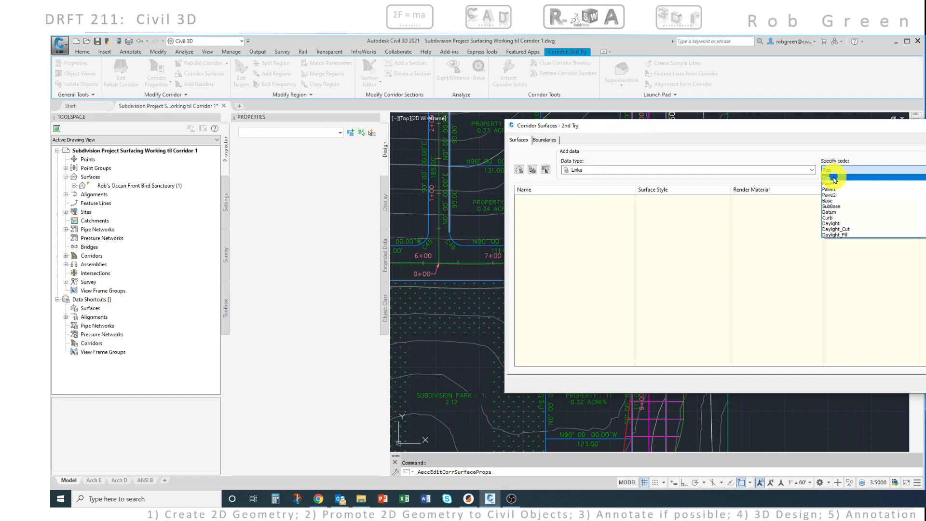
pyautogui.click(833, 178)
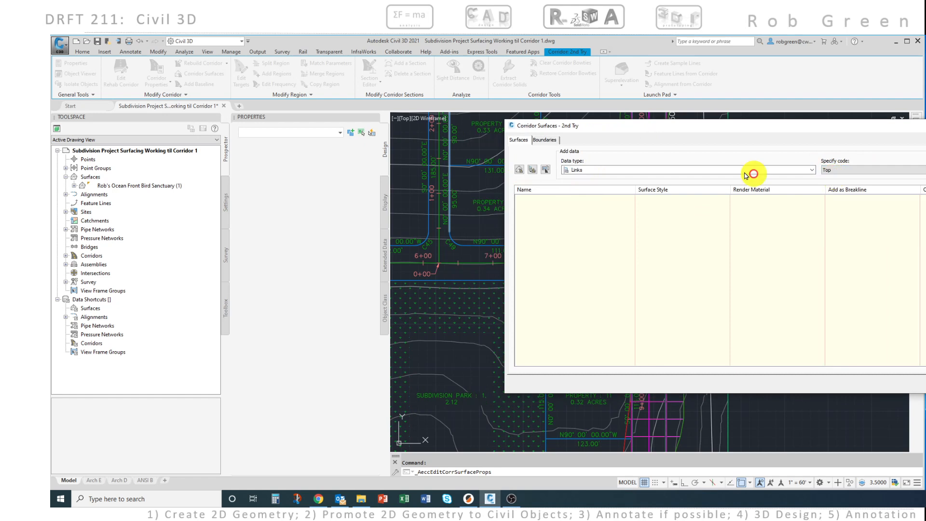
pyautogui.click(519, 170)
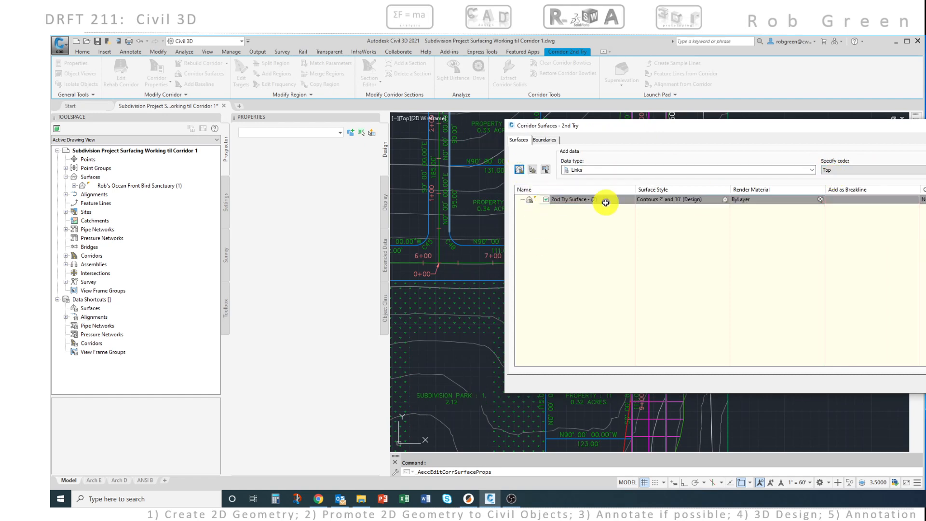
# - Rename the new corridor surface as Eagle Ave Surface
pyautogui.click(588, 222)
pyautogui.click(576, 198)
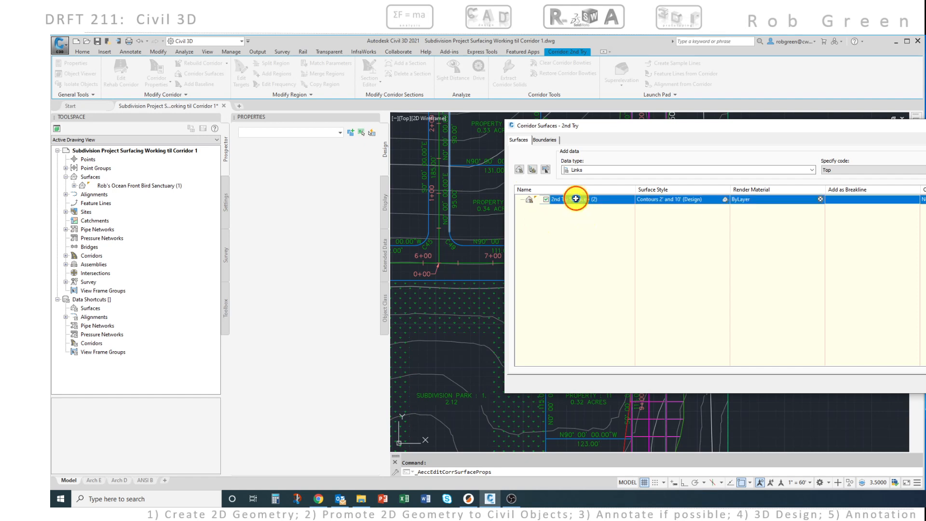
pyautogui.write('Eagle Ave Surface')
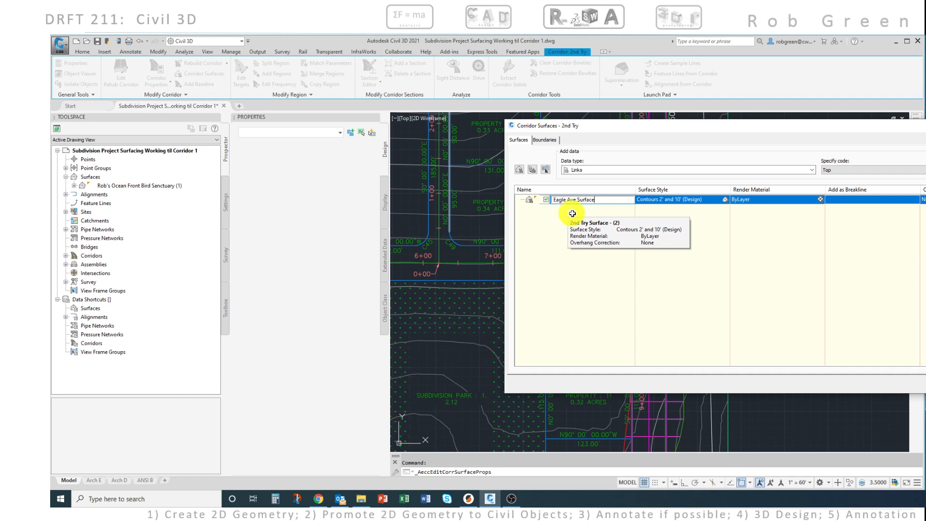
pyautogui.click(737, 230)
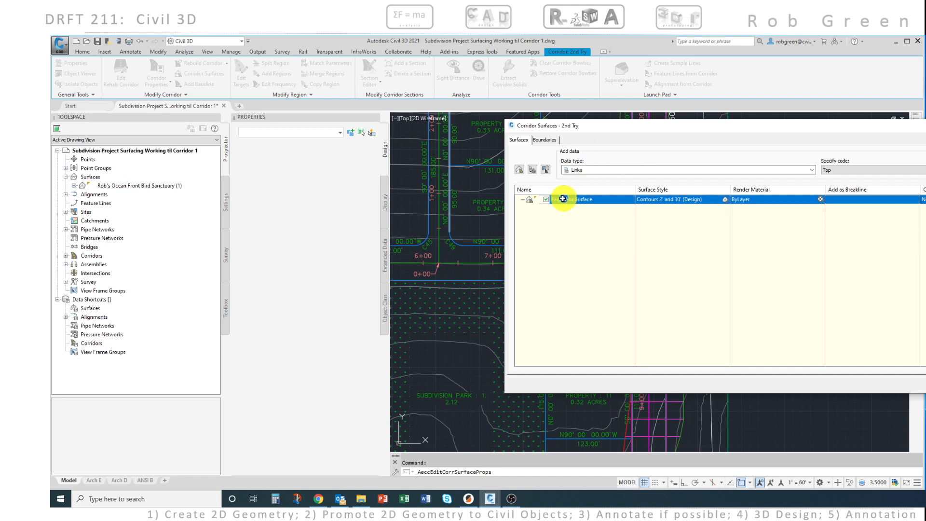
# - Add the Daylight_Cut link code to the Eagle Ave Surface
pyautogui.click(809, 195)
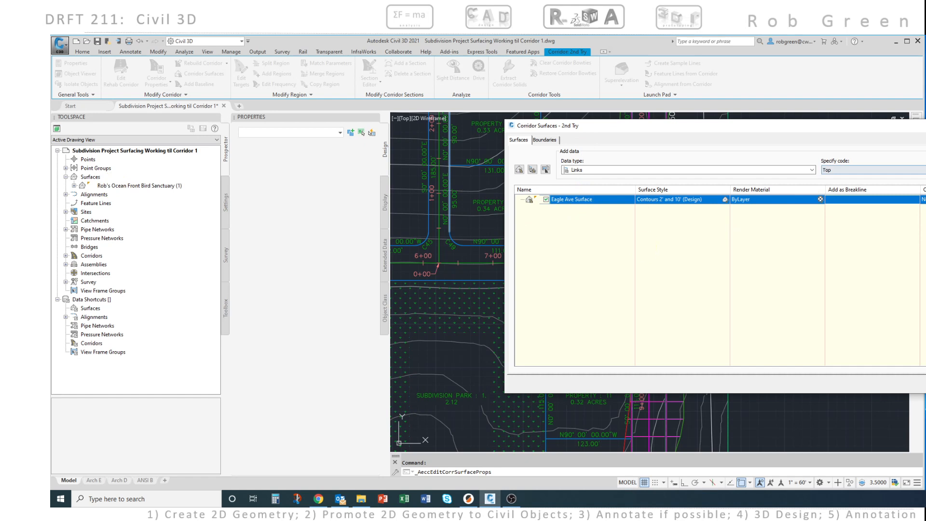
pyautogui.click(848, 170)
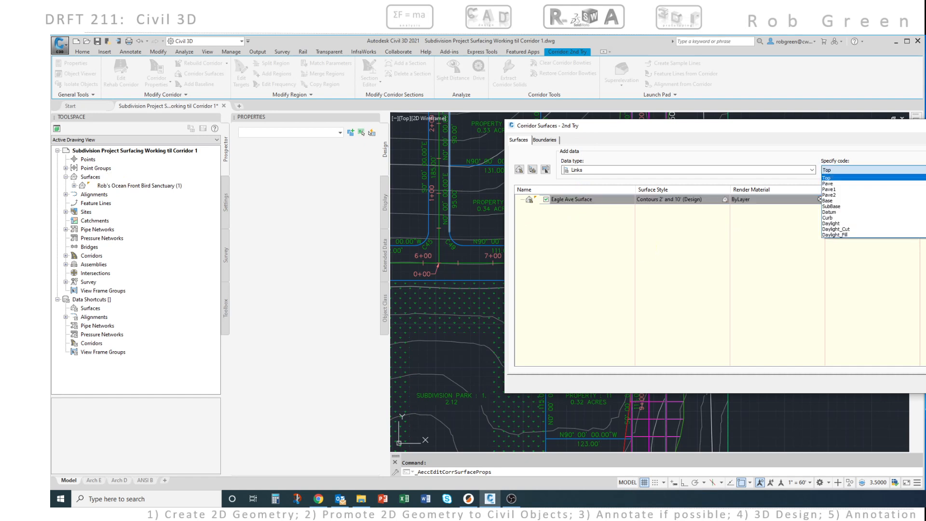
pyautogui.click(861, 229)
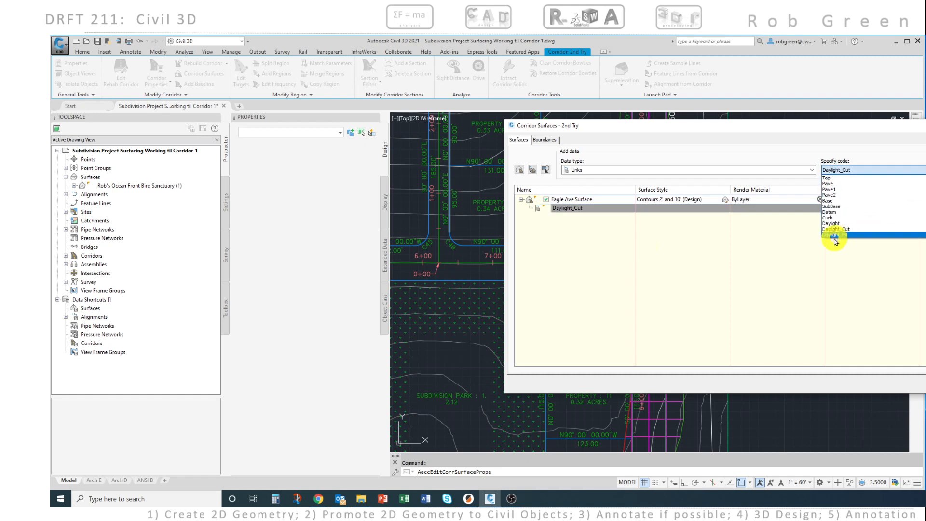
# - Add the Daylight_Fill link code to the Eagle Ave Surface, then apply the surface settings and rebuild the corridor
pyautogui.click(834, 236)
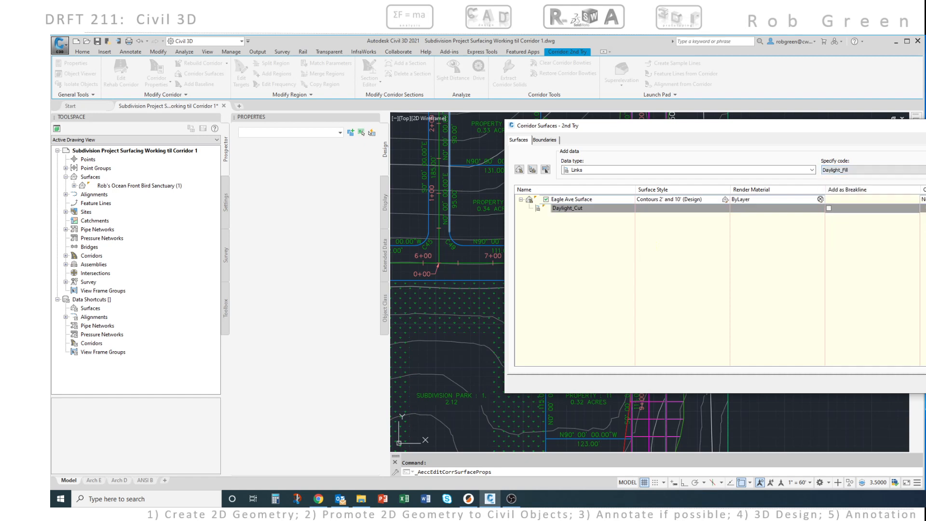
pyautogui.click(791, 303)
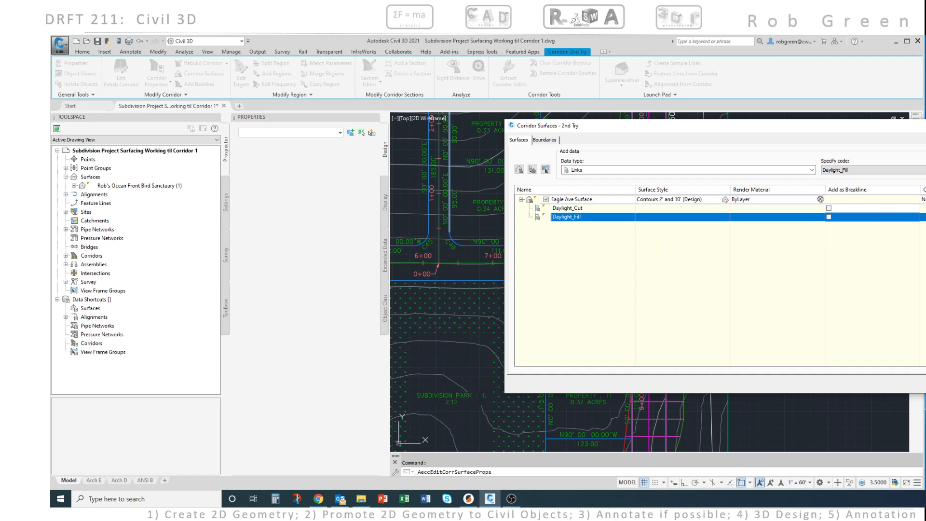
pyautogui.click(925, 384)
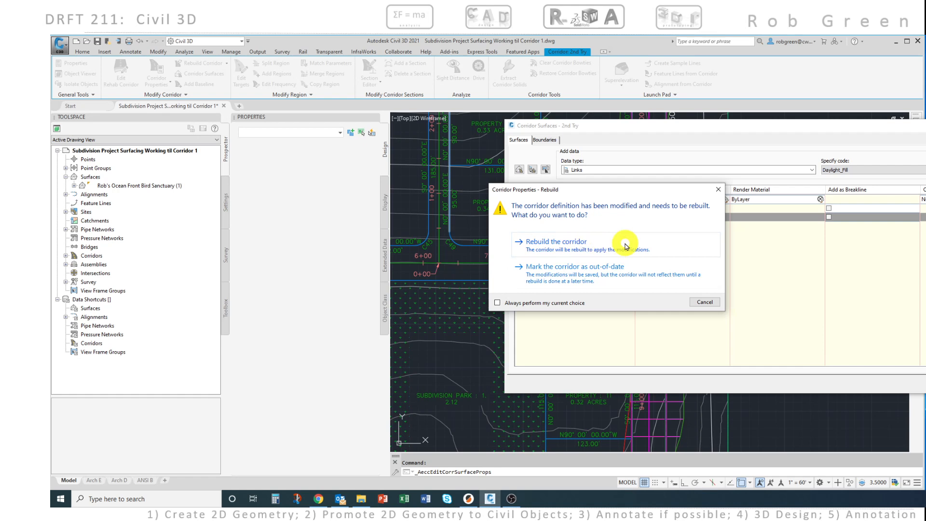
pyautogui.click(581, 243)
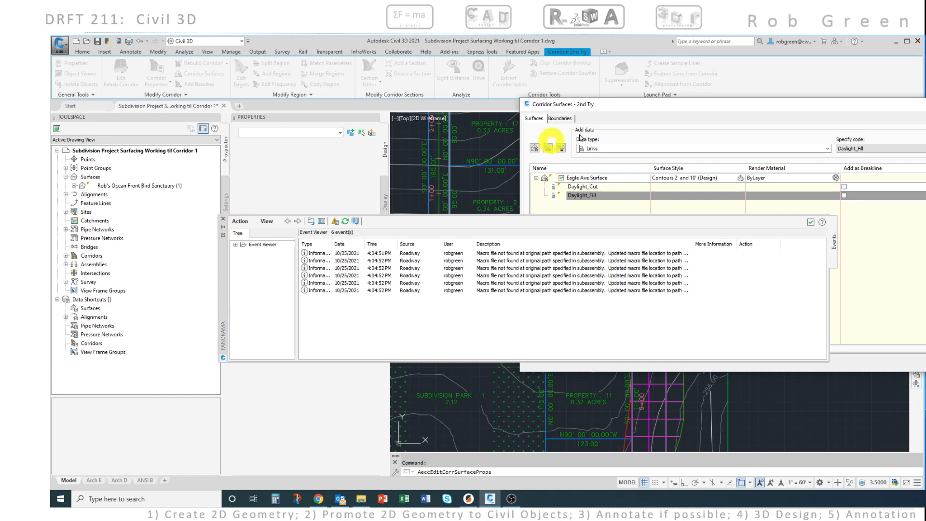
pyautogui.click(695, 112)
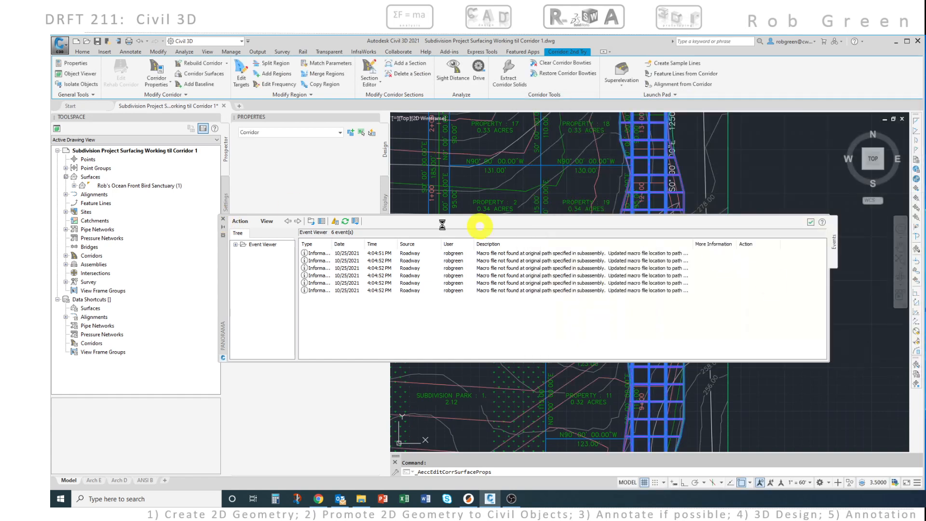
pyautogui.click(223, 219)
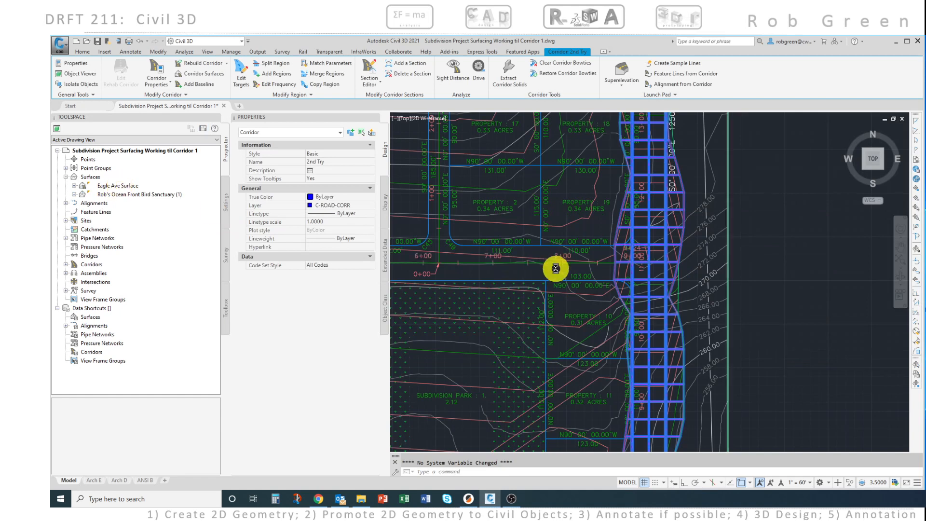
# - Review the full extent of the Eagle Ave Surface in plan and deselect the corridor
pyautogui.scroll(-5, 554, 269)
pyautogui.scroll(2, 659, 249)
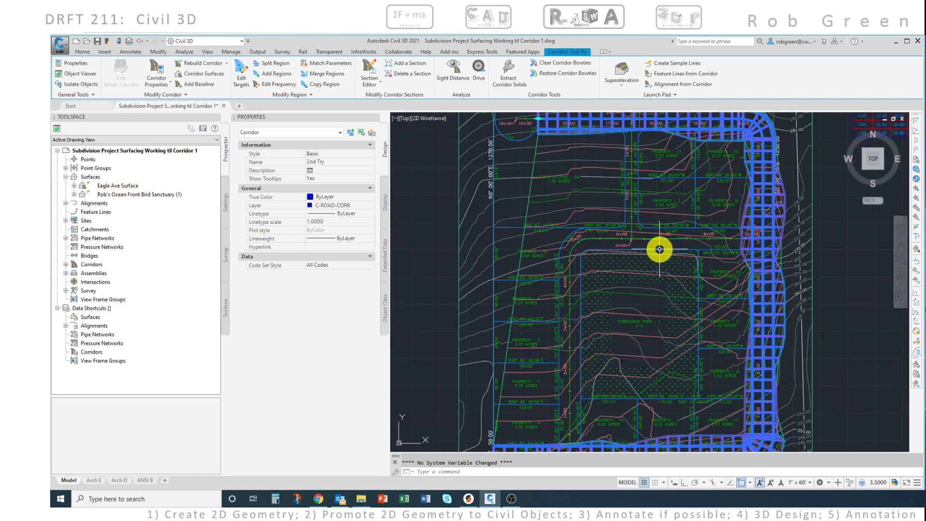
pyautogui.moveTo(660, 249); pyautogui.dragTo(670, 244, button='middle')
pyautogui.scroll(-2, 670, 244)
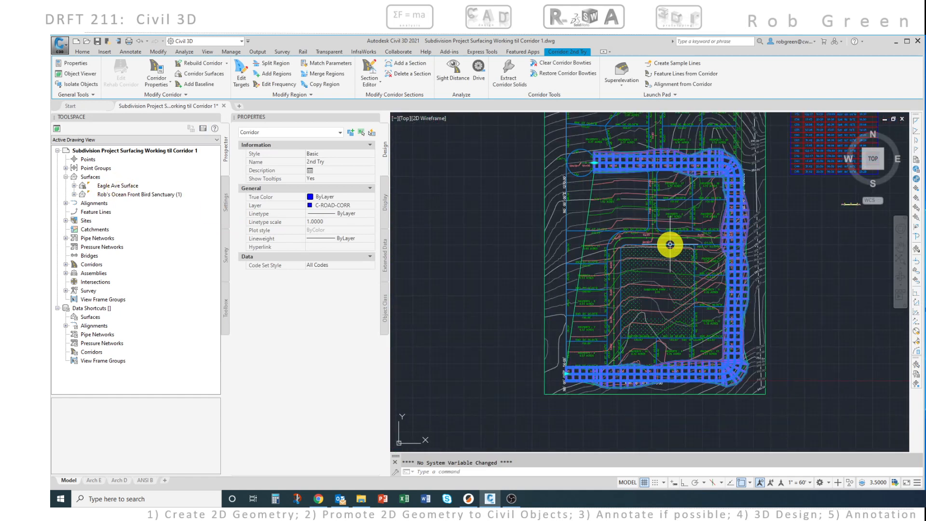
pyautogui.moveTo(670, 244)
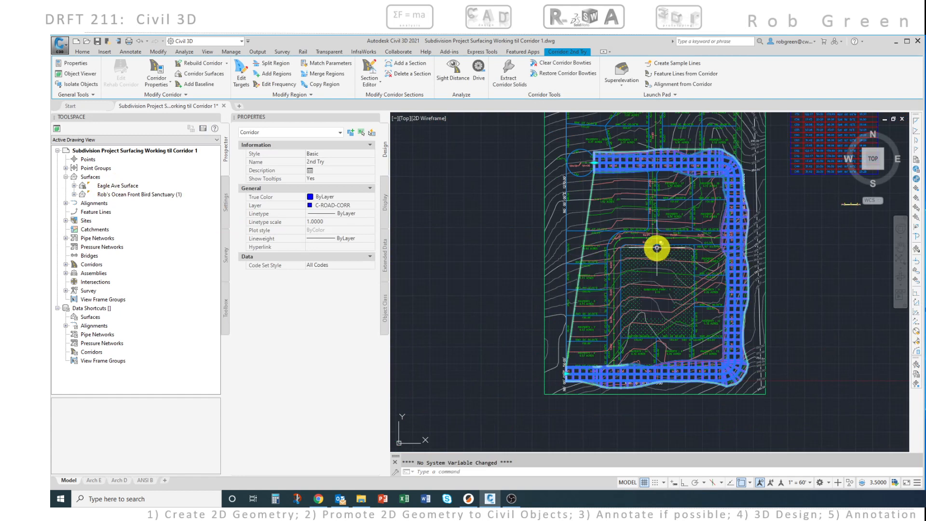
pyautogui.press('Escape')
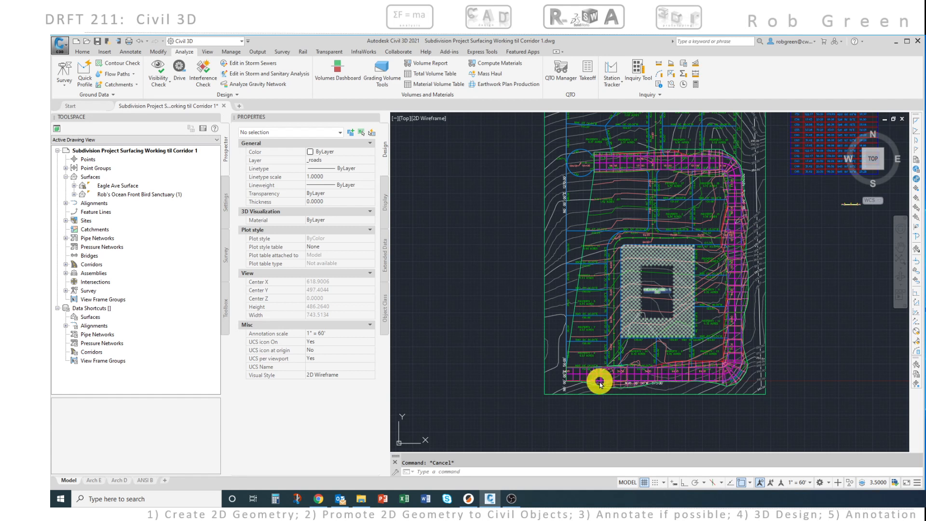
# - Examine the Eagle Ave Surface triangulation in 3D against the existing ground, and return to the top view
pyautogui.moveTo(595, 362)
pyautogui.keyDown('shift'); pyautogui.mouseDown(button='middle')
pyautogui.moveTo(739, 281)
pyautogui.moveTo(796, 264)
pyautogui.moveTo(770, 263)
pyautogui.moveTo(769, 335)
pyautogui.mouseUp(button='middle'); pyautogui.keyUp('shift')
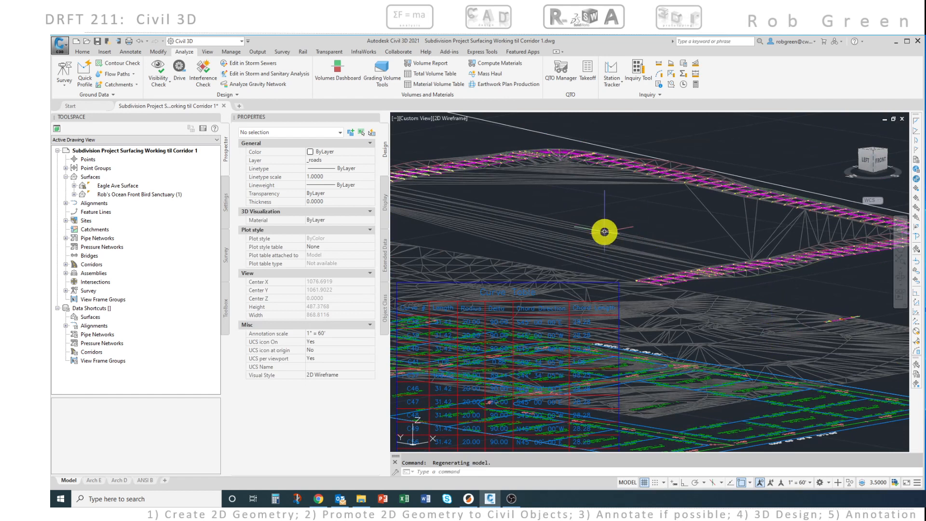
pyautogui.scroll(-2, 578, 244)
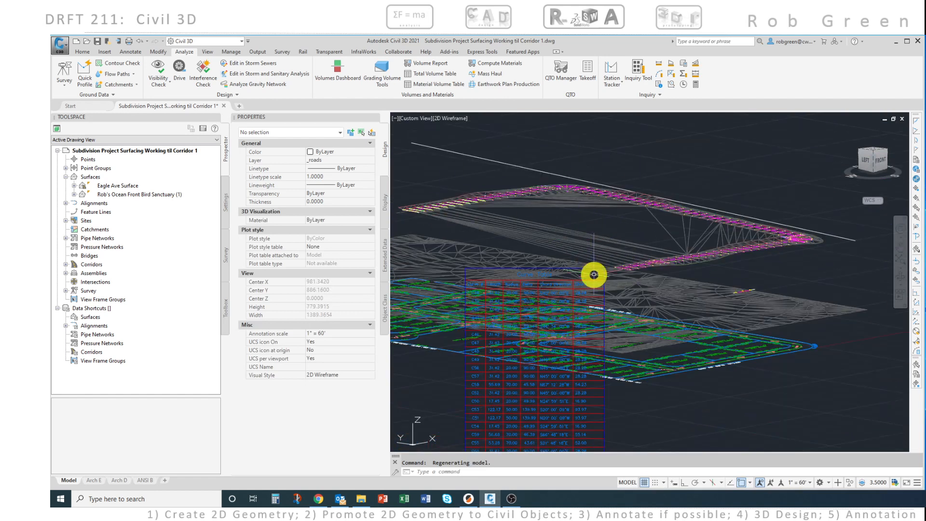
pyautogui.moveTo(594, 274)
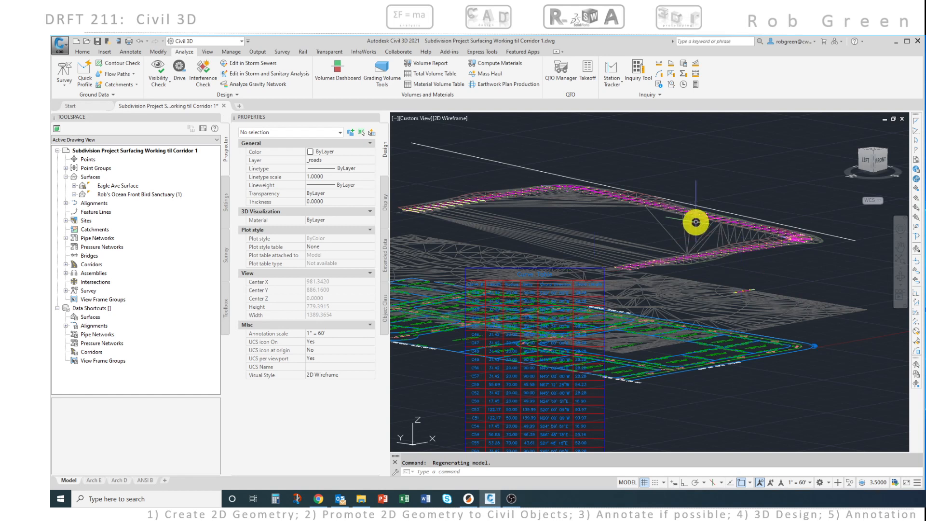
pyautogui.click(647, 282)
pyautogui.keyDown('shift'); pyautogui.moveTo(647, 281); pyautogui.dragTo(647, 281, button='middle'); pyautogui.keyUp('shift')
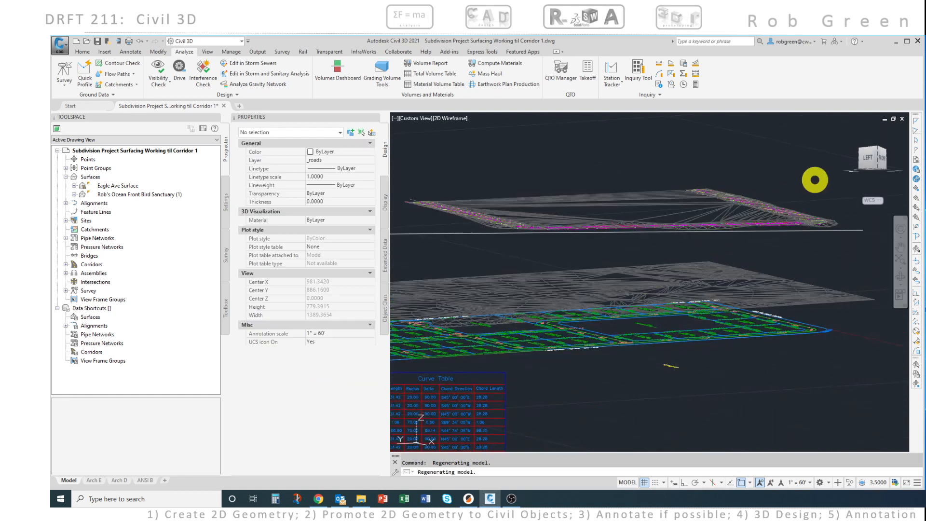
pyautogui.keyDown('shift'); pyautogui.moveTo(767, 304); pyautogui.dragTo(770, 306, button='middle'); pyautogui.keyUp('shift')
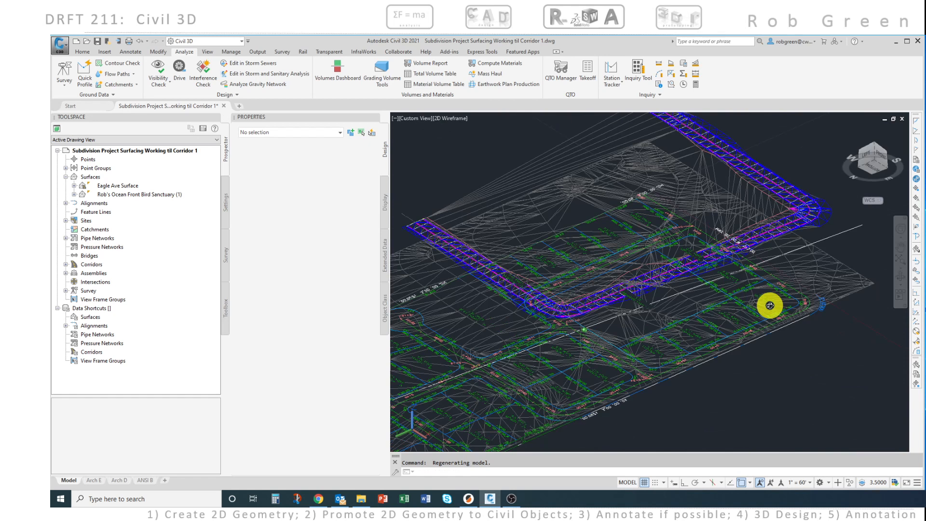
pyautogui.moveTo(875, 162); pyautogui.dragTo(852, 194)
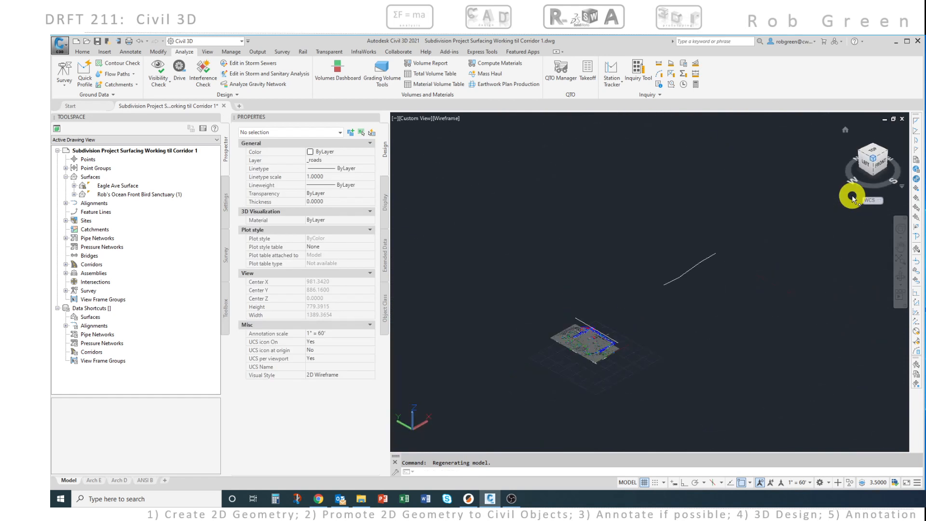
pyautogui.click(873, 151)
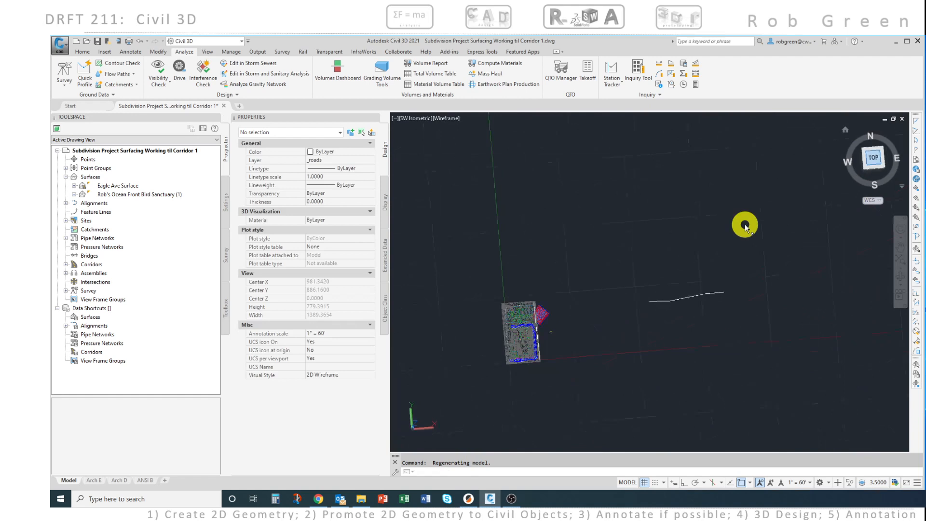
pyautogui.scroll(5, 500, 339)
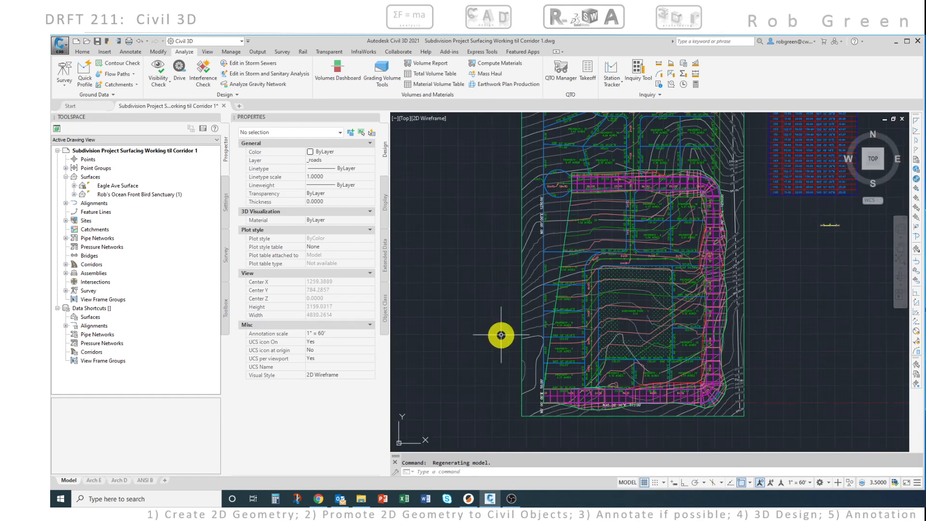
# - Examine the start of the corridor at station 0+00 and the surface edge between the corridor's two open ends
pyautogui.scroll(2, 567, 222)
pyautogui.moveTo(576, 311); pyautogui.dragTo(617, 174, button='middle')
pyautogui.moveTo(631, 331); pyautogui.dragTo(644, 273, button='middle')
pyautogui.scroll(8, 588, 336)
pyautogui.moveTo(588, 336); pyautogui.dragTo(719, 374, button='middle')
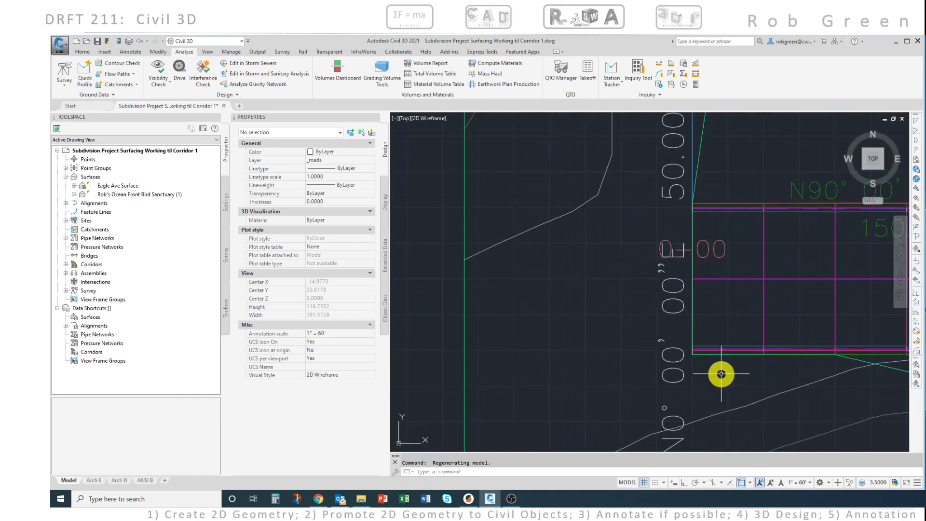
pyautogui.moveTo(707, 278)
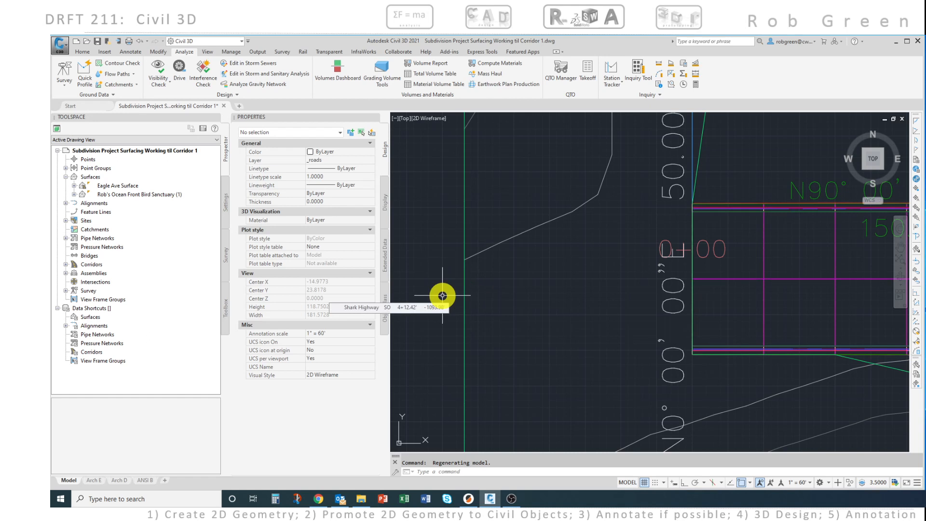
pyautogui.scroll(-2, 442, 295)
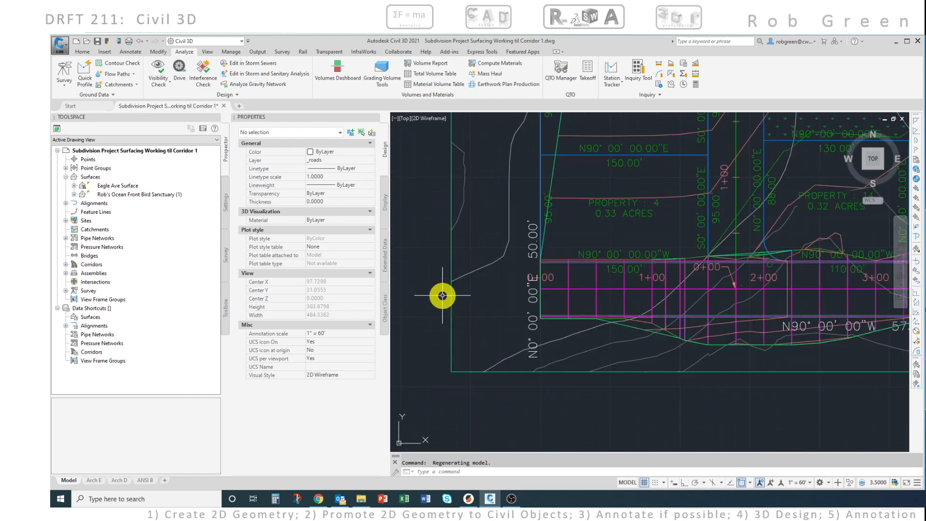
pyautogui.scroll(-2, 443, 295)
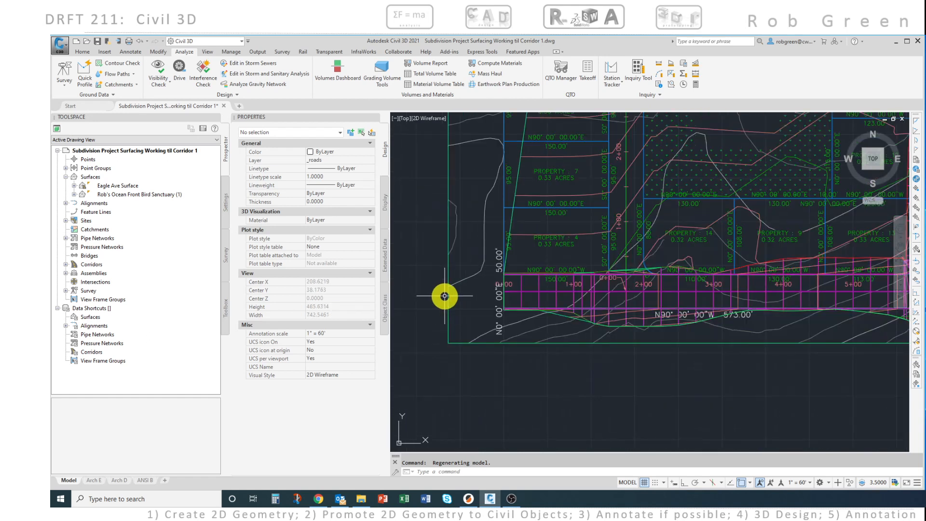
pyautogui.moveTo(444, 296); pyautogui.dragTo(434, 345, button='middle')
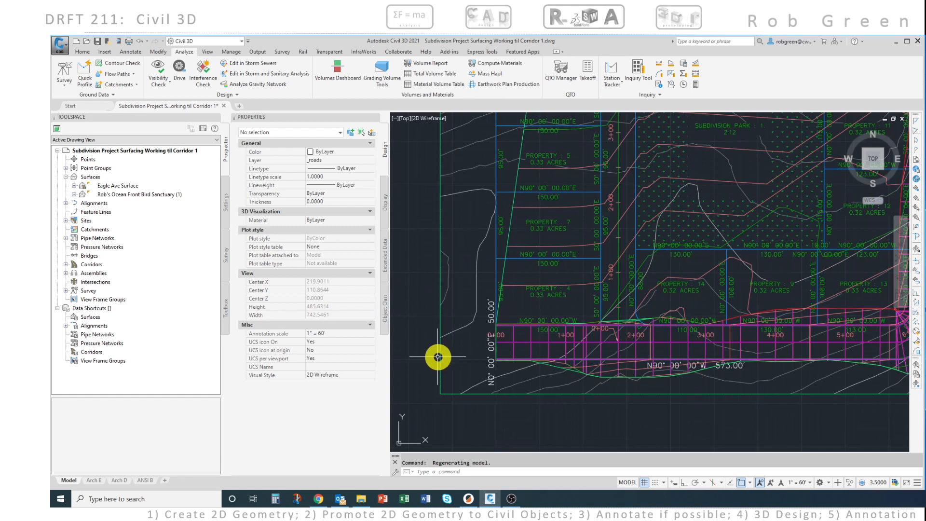
pyautogui.scroll(-2, 513, 283)
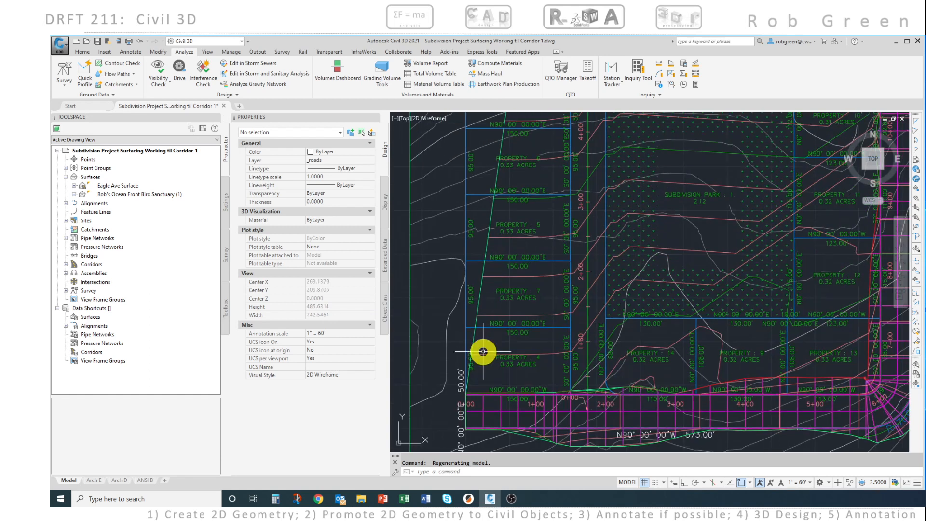
pyautogui.scroll(-2, 496, 190)
pyautogui.moveTo(510, 162)
pyautogui.mouseDown(button='middle')
pyautogui.moveTo(493, 256)
pyautogui.moveTo(533, 227)
pyautogui.mouseUp(button='middle')
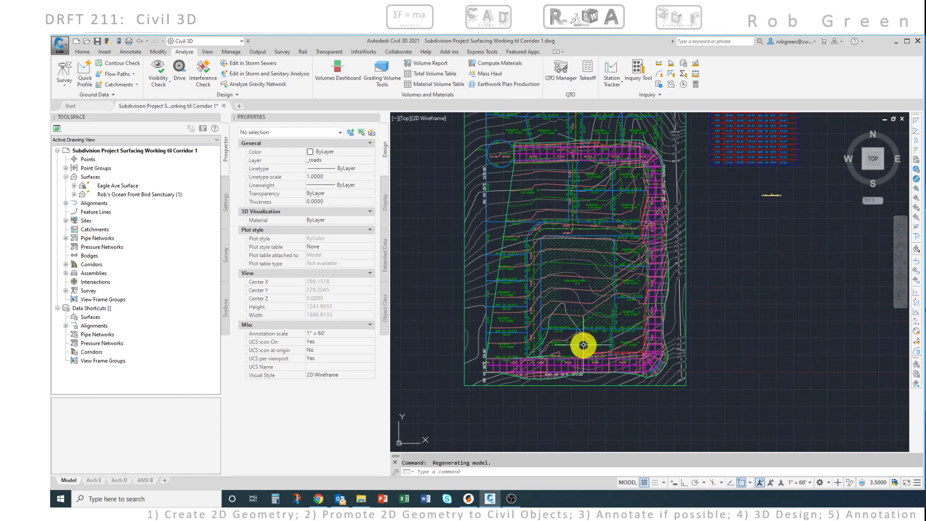
# - Inspect the corridor links and daylight lines at the inside of the corner near station 6+00
pyautogui.moveTo(636, 365)
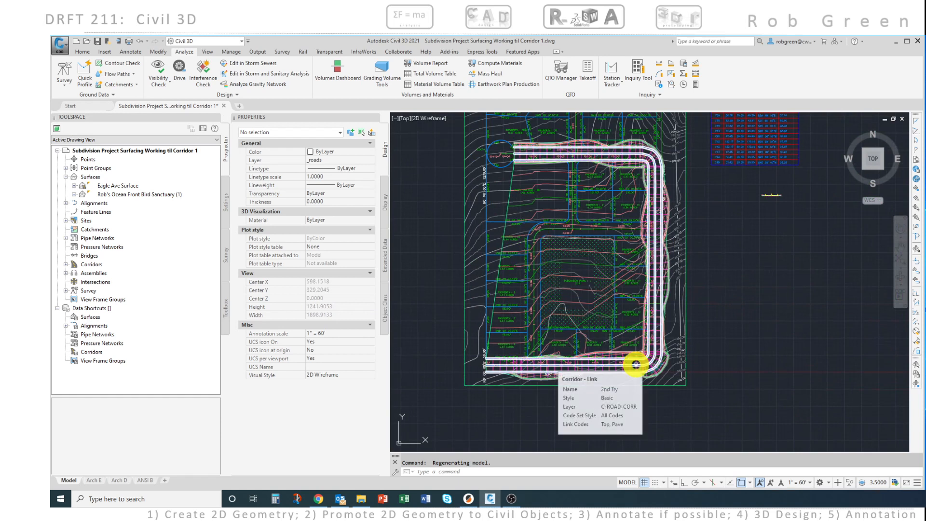
pyautogui.scroll(15, 635, 364)
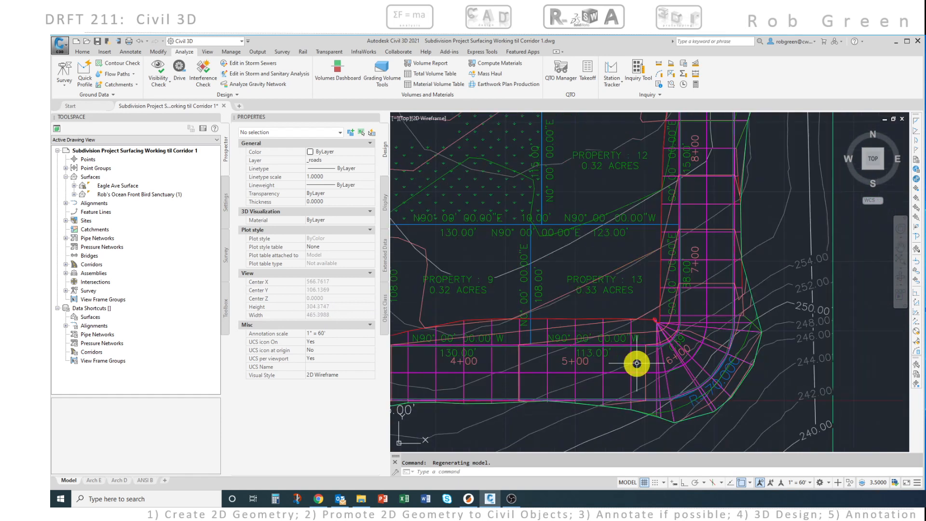
pyautogui.moveTo(659, 342)
pyautogui.mouseDown(button='middle')
pyautogui.moveTo(656, 316)
pyautogui.moveTo(622, 343)
pyautogui.mouseUp(button='middle')
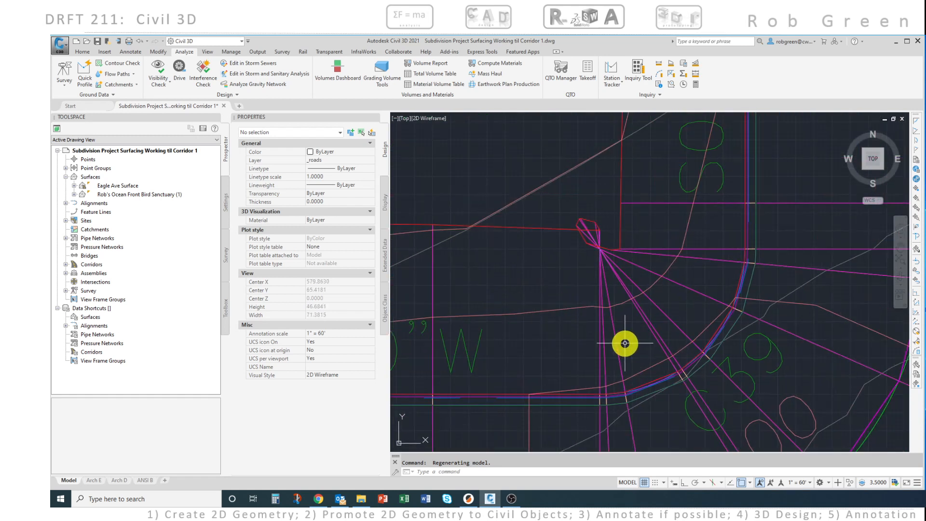
pyautogui.moveTo(624, 342)
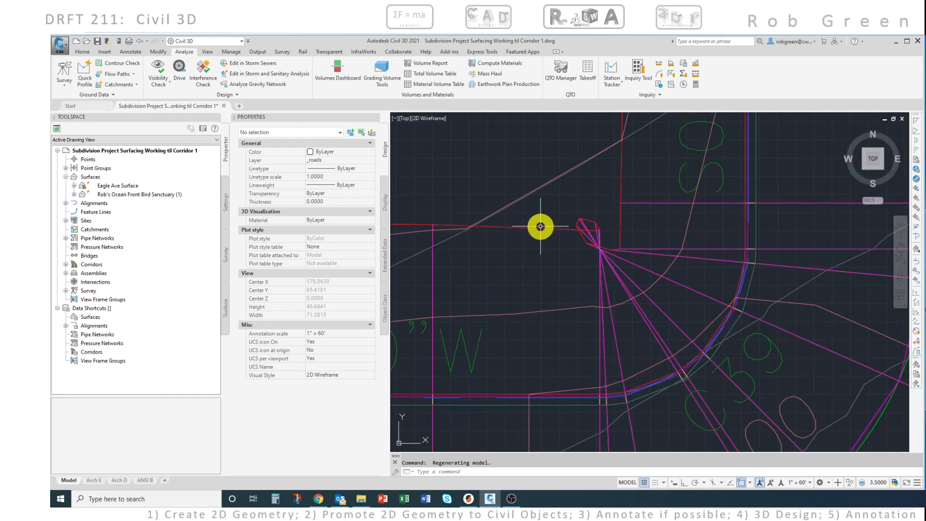
pyautogui.moveTo(605, 264)
pyautogui.mouseDown(button='middle')
pyautogui.moveTo(646, 207)
pyautogui.moveTo(707, 271)
pyautogui.mouseUp(button='middle')
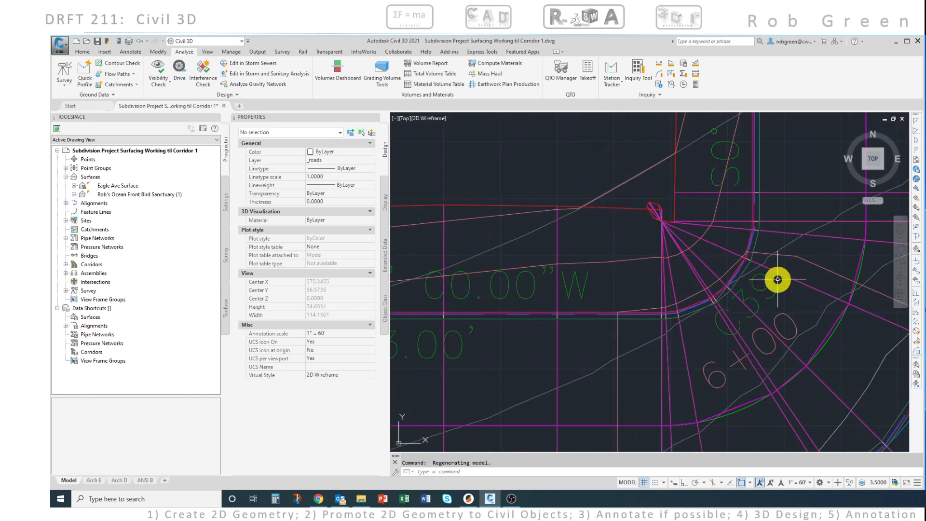
pyautogui.moveTo(762, 270)
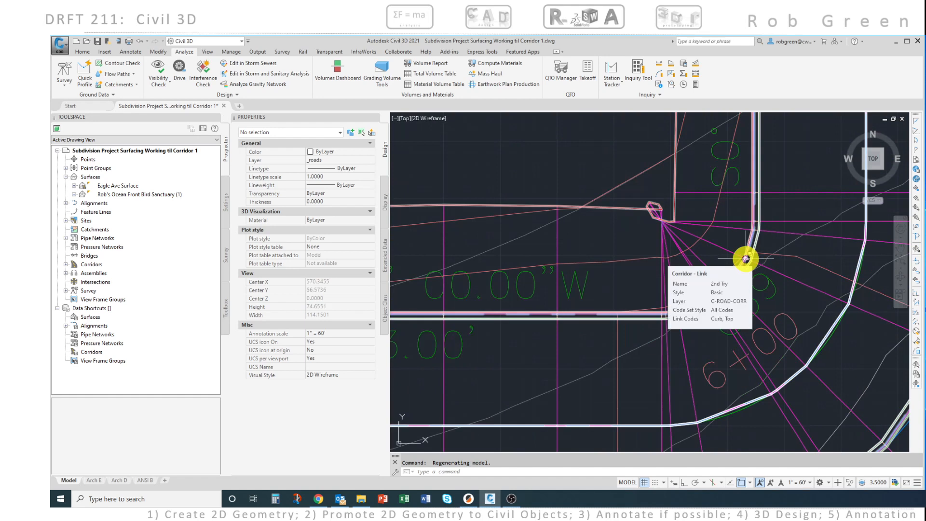
pyautogui.moveTo(655, 217)
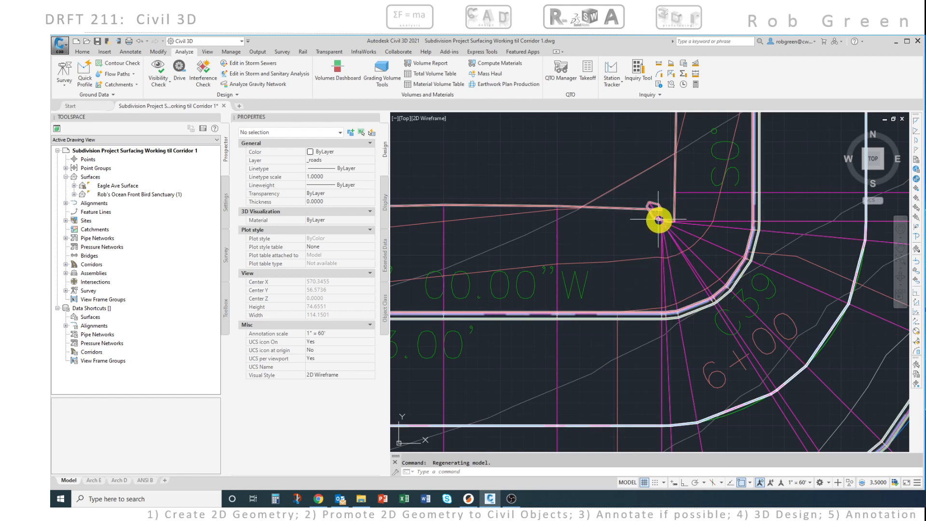
# - Inspect the corridor links at the inside of the corner near station 14+00
pyautogui.scroll(-5, 667, 240)
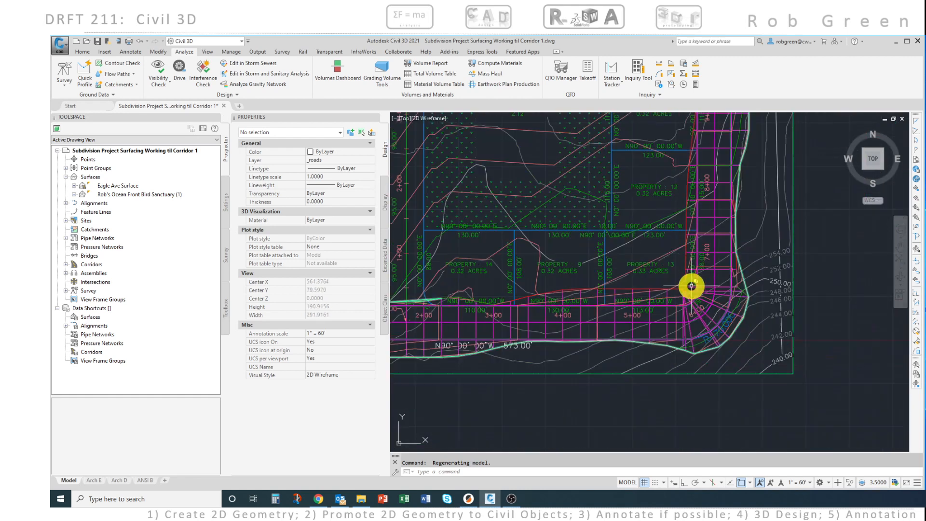
pyautogui.moveTo(697, 218); pyautogui.dragTo(690, 365, button='middle')
pyautogui.moveTo(697, 188); pyautogui.dragTo(696, 310, button='middle')
pyautogui.moveTo(681, 160); pyautogui.dragTo(682, 294, button='middle')
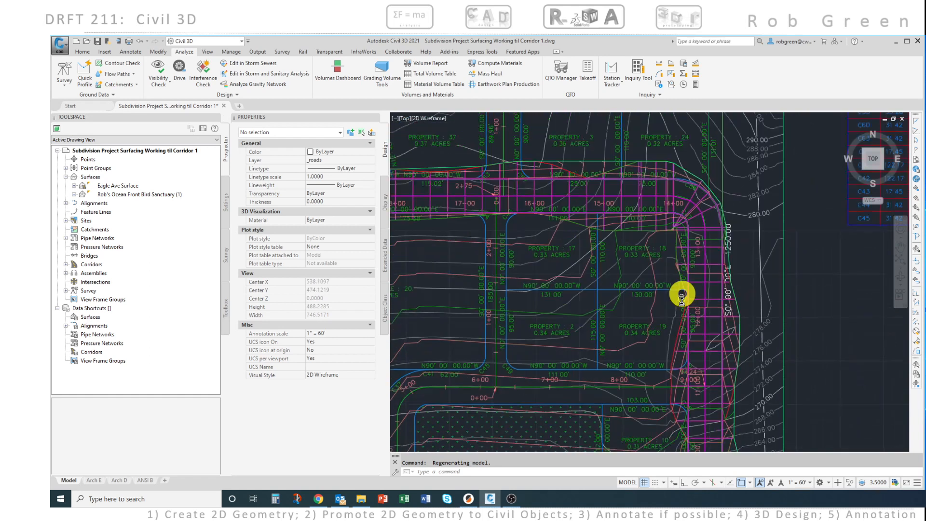
pyautogui.scroll(10, 681, 295)
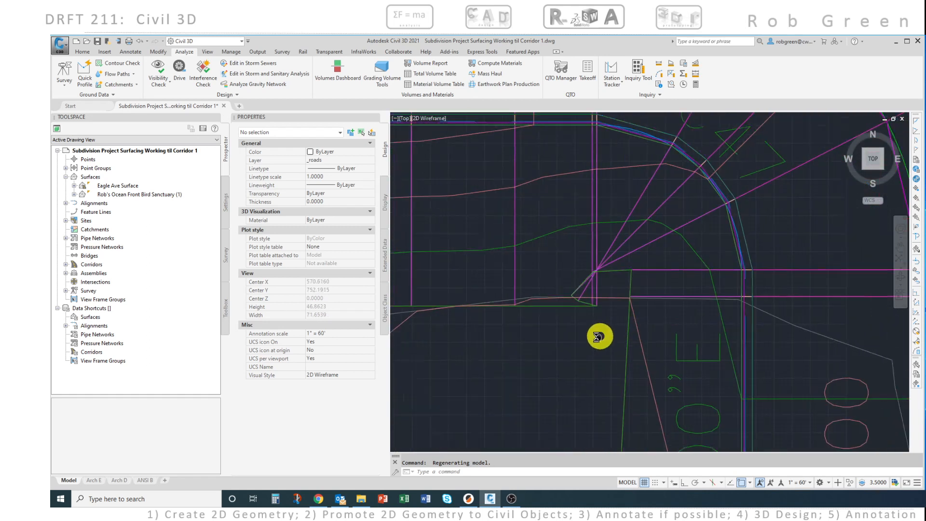
# - Select the Eagle Ave Surface to examine its contours and outer extent across the lots inside the corridor loop, and clear the selection
pyautogui.moveTo(598, 336); pyautogui.dragTo(577, 353, button='middle')
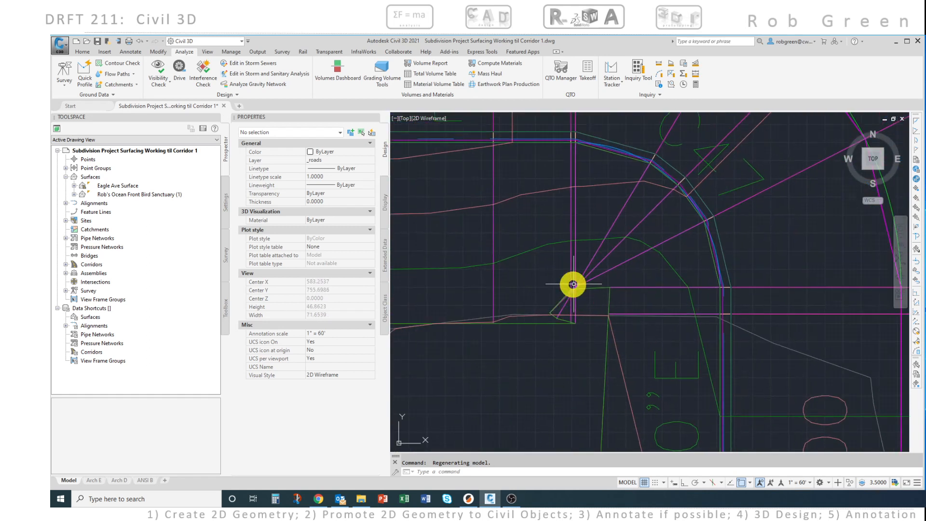
pyautogui.scroll(-3, 573, 332)
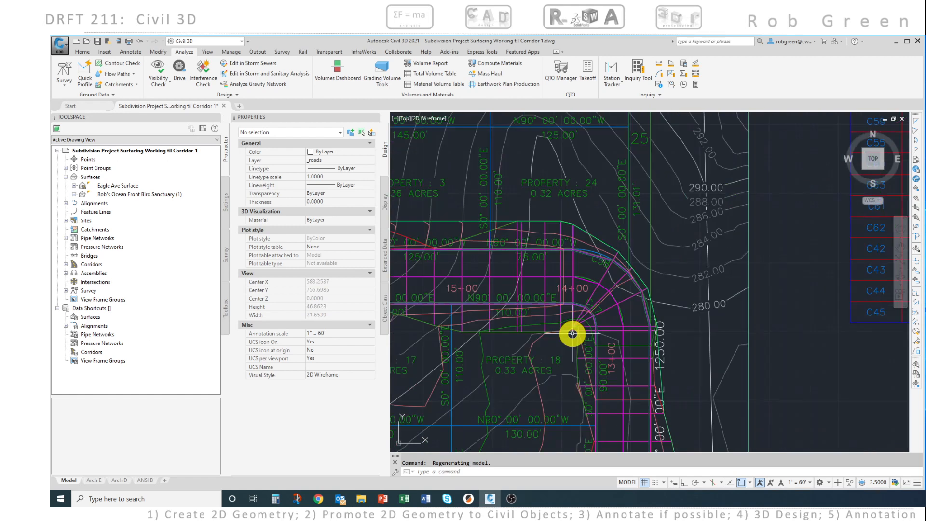
pyautogui.scroll(-2, 572, 333)
pyautogui.moveTo(579, 351); pyautogui.dragTo(712, 209, button='middle')
pyautogui.moveTo(692, 299)
pyautogui.mouseDown(button='middle')
pyautogui.moveTo(686, 196)
pyautogui.moveTo(686, 296)
pyautogui.moveTo(695, 305)
pyautogui.mouseUp(button='middle')
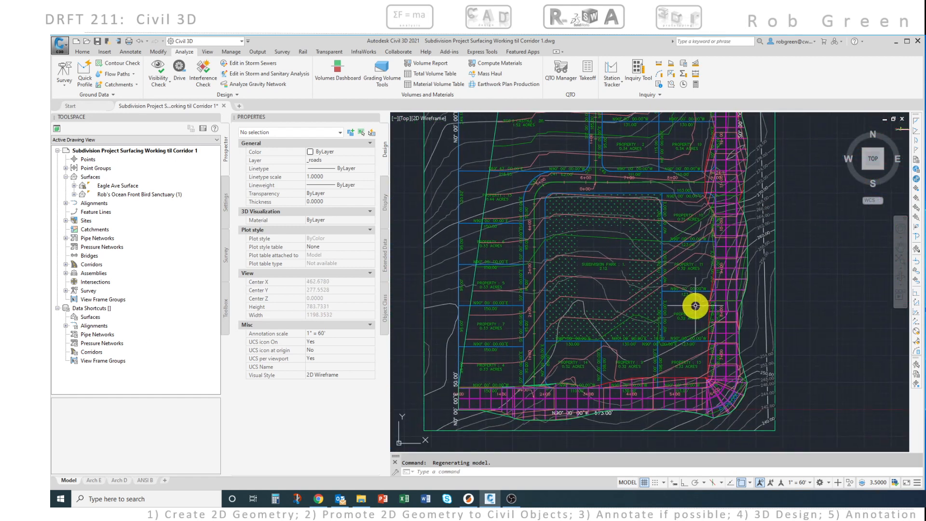
pyautogui.click(484, 205)
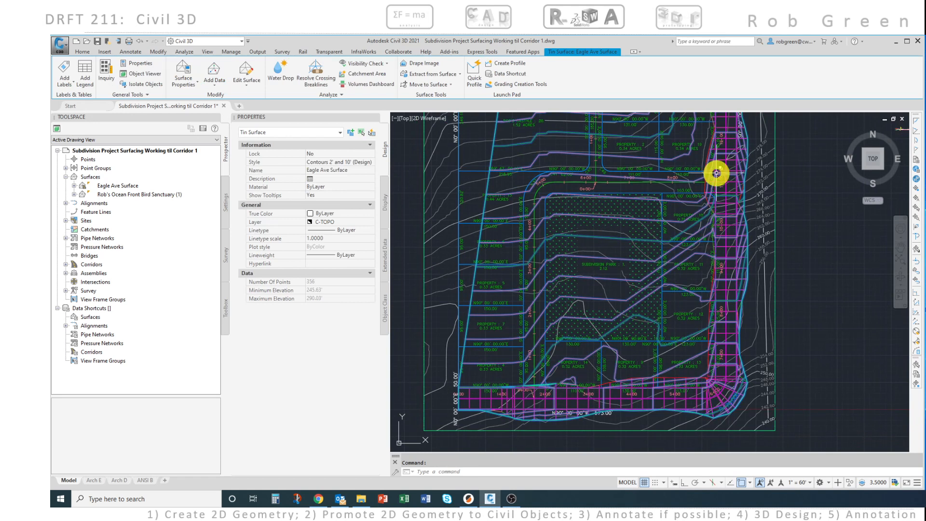
pyautogui.moveTo(719, 200); pyautogui.dragTo(728, 220, button='middle')
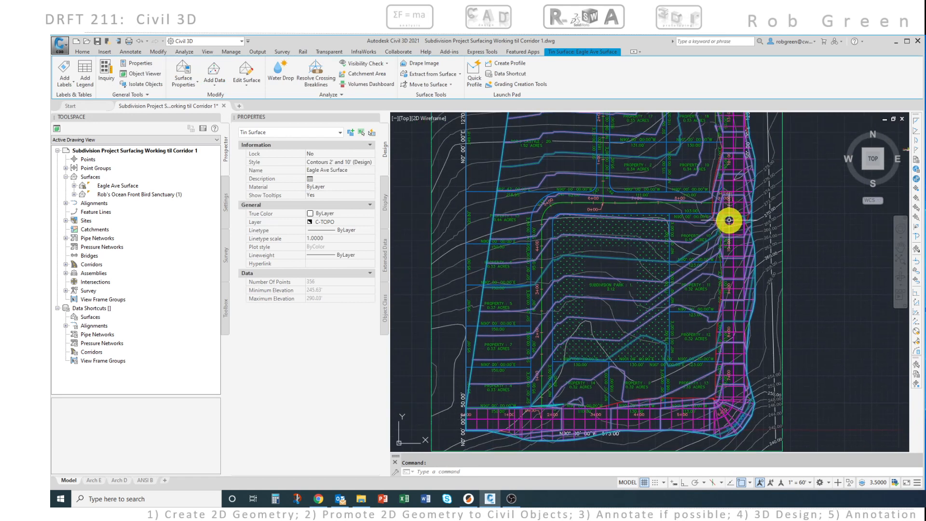
pyautogui.moveTo(728, 220)
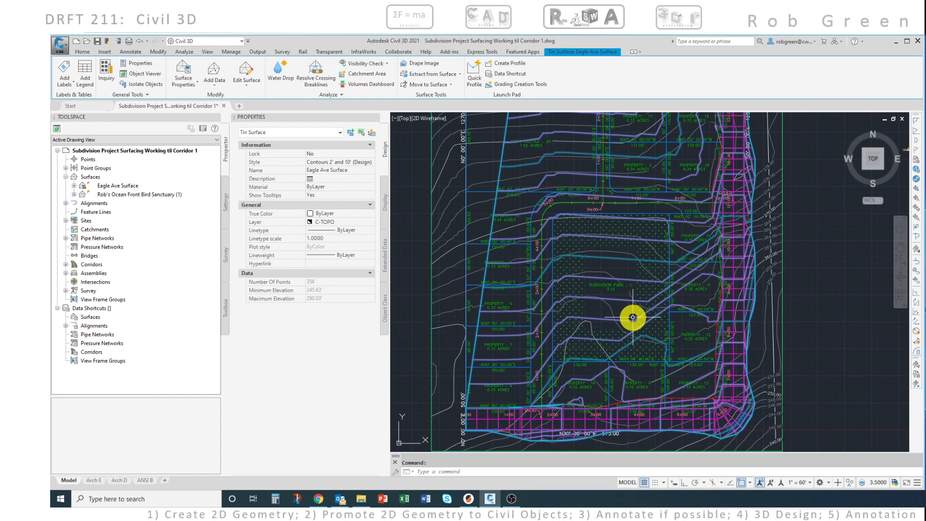
pyautogui.press('Escape')
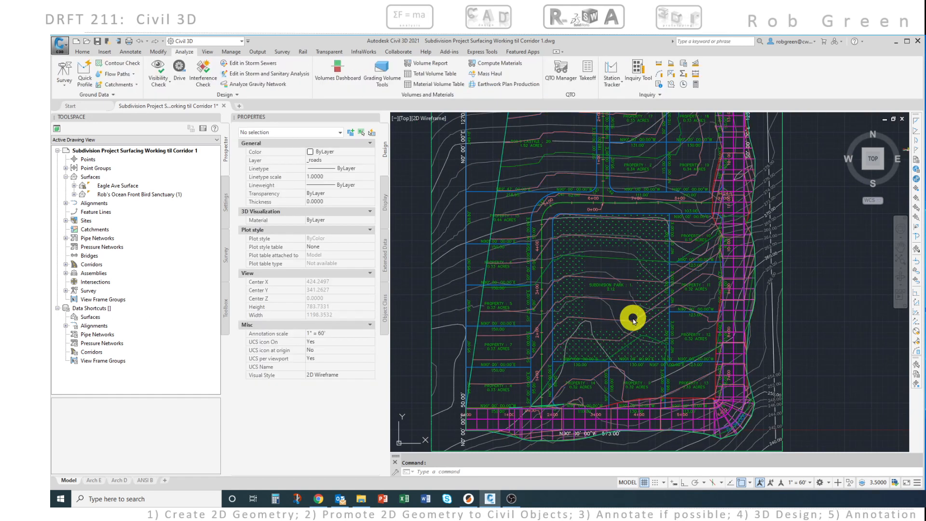